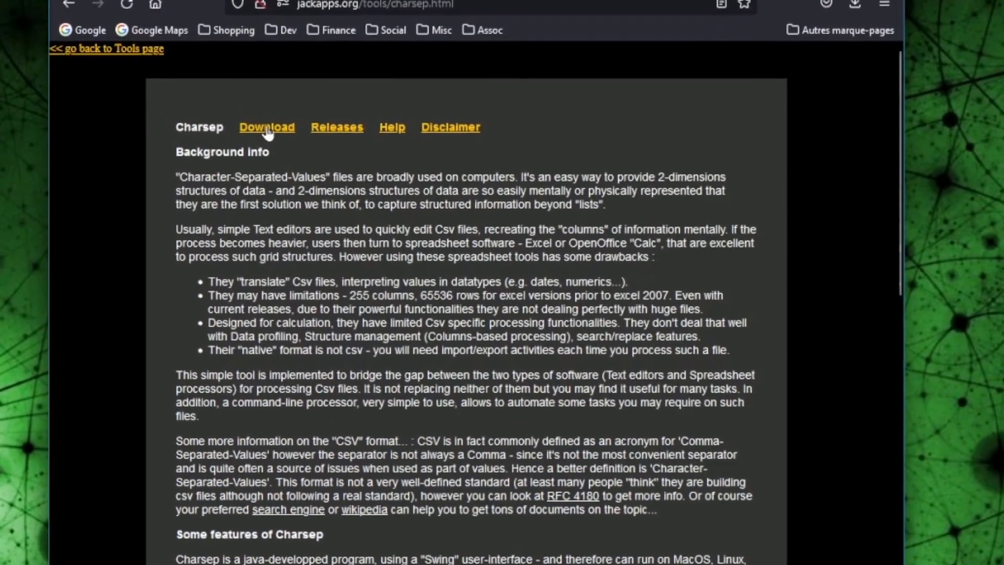
Step: Open the Charsep Download instructions page from the jackapps.org page header
left_click(268, 132)
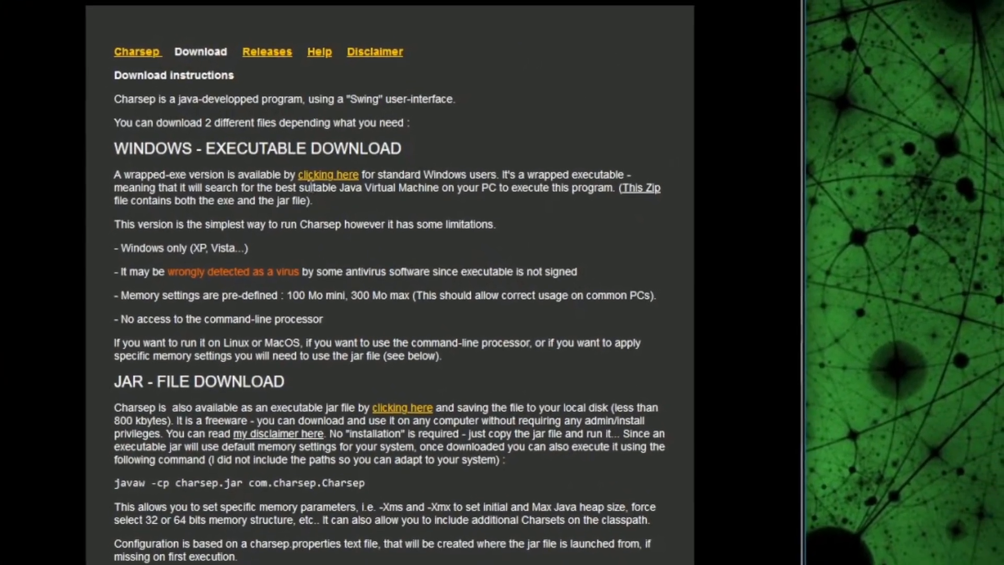
Step: Highlight the Windows executable and JAR download links and the antivirus false-detection warning while reading
left_click_drag(291, 176, 366, 190)
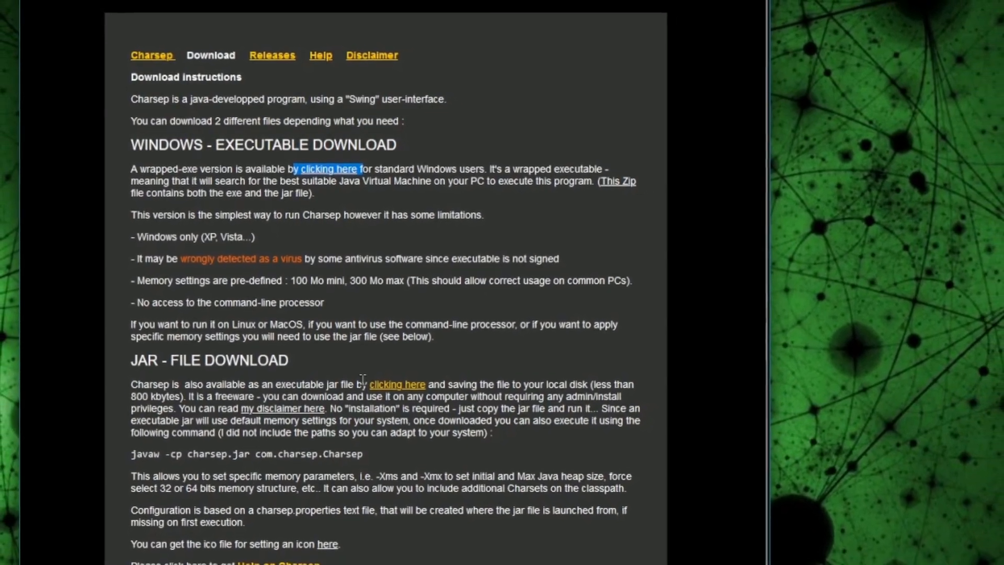
left_click_drag(365, 390, 429, 392)
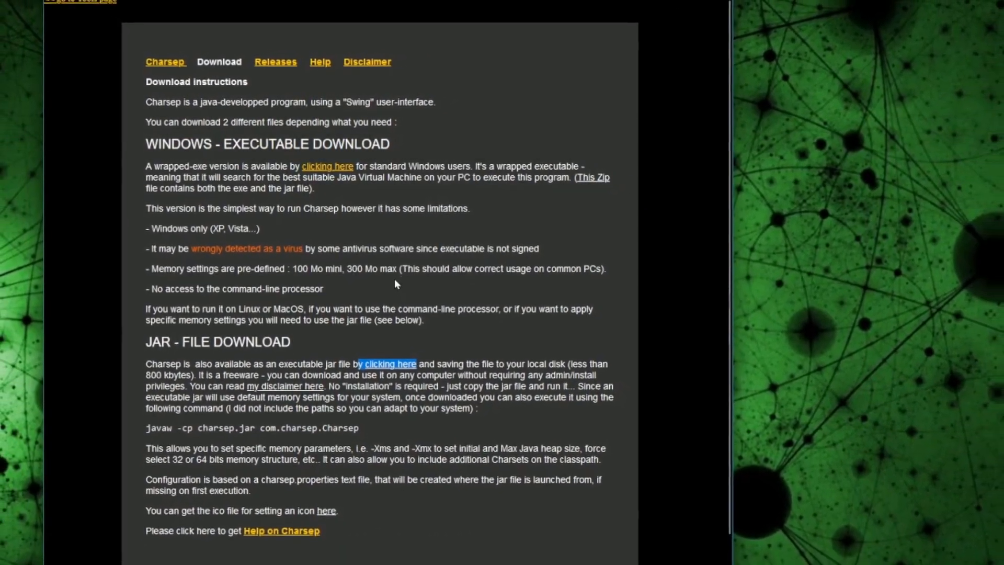
left_click(396, 283)
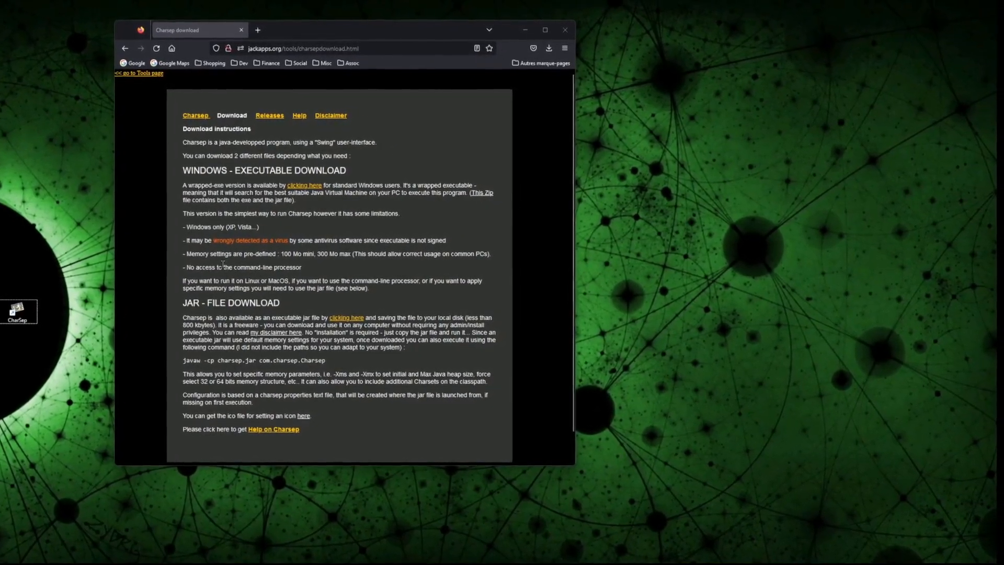
left_click_drag(290, 241, 215, 241)
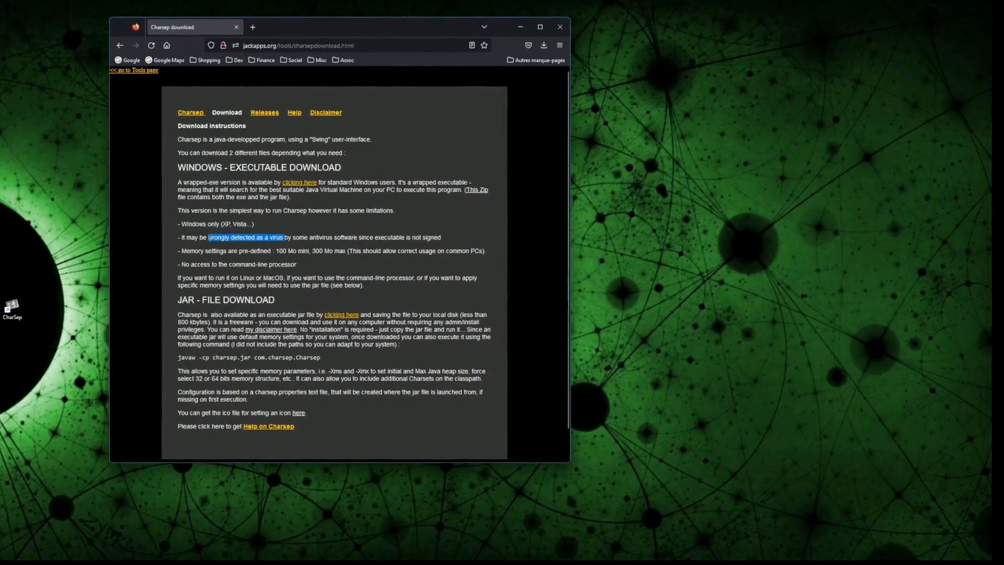
left_click(244, 272)
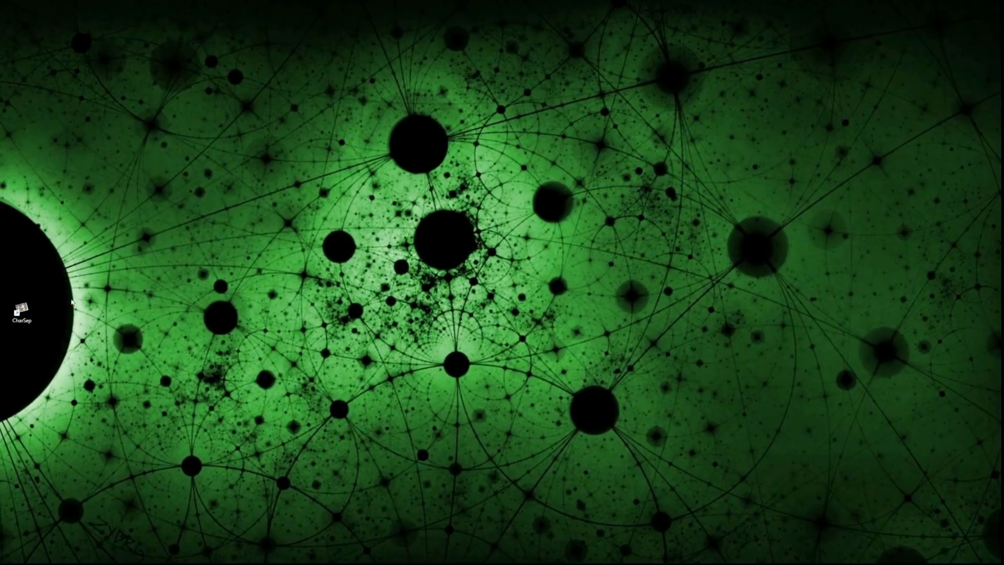
Step: Launch Charsep and keep Load from path with the Pipe separator
double_click(20, 310)
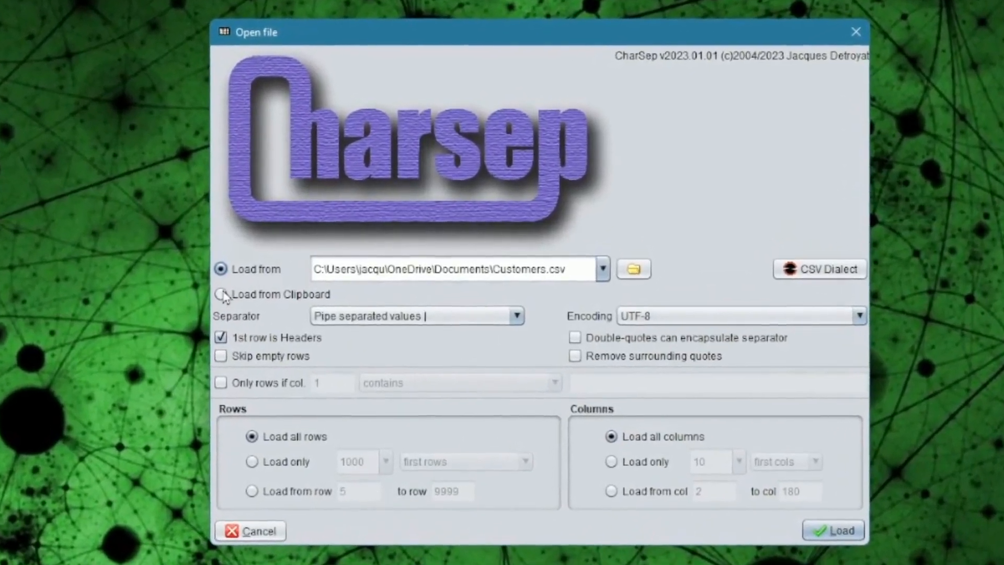
left_click(229, 291)
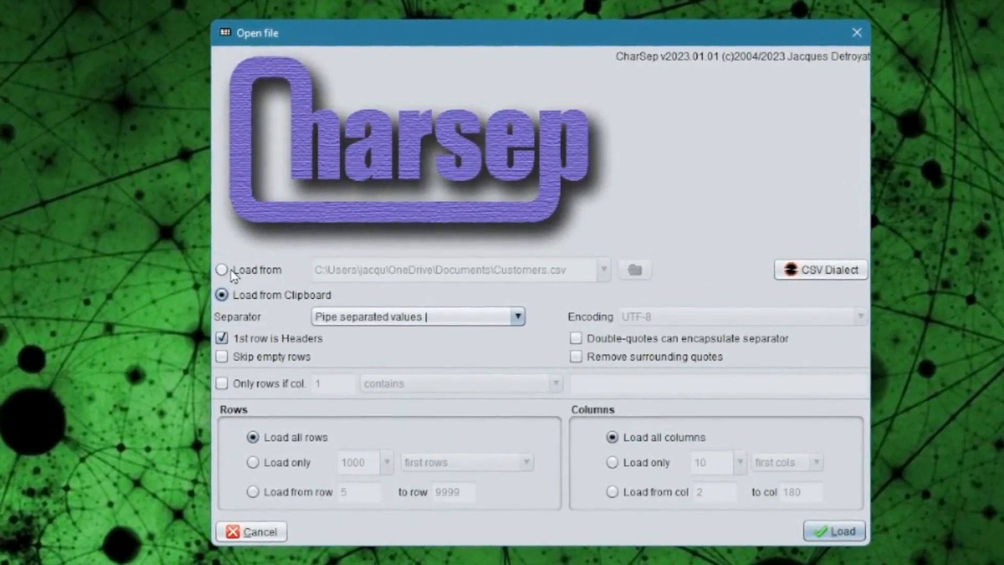
left_click(232, 273)
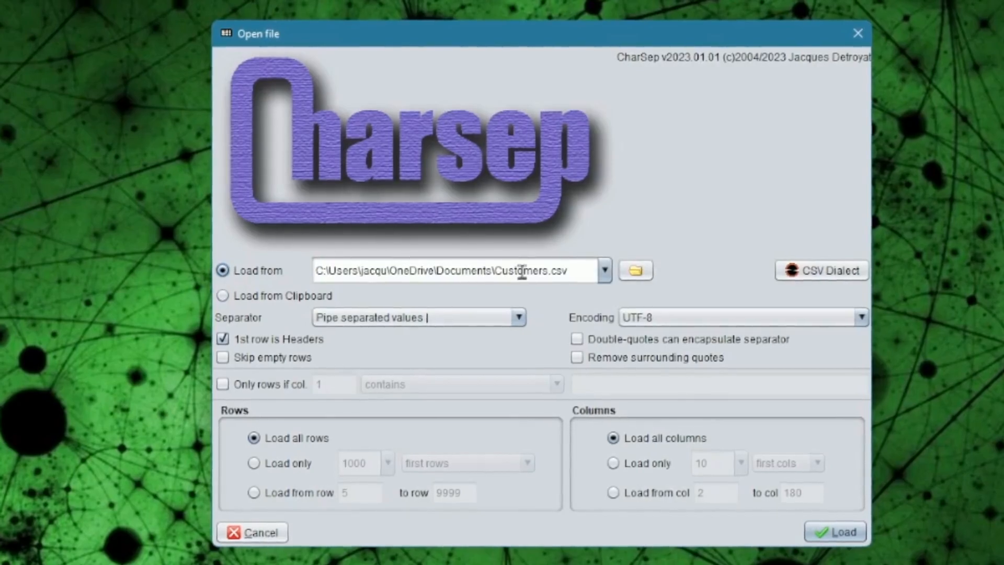
left_click(464, 319)
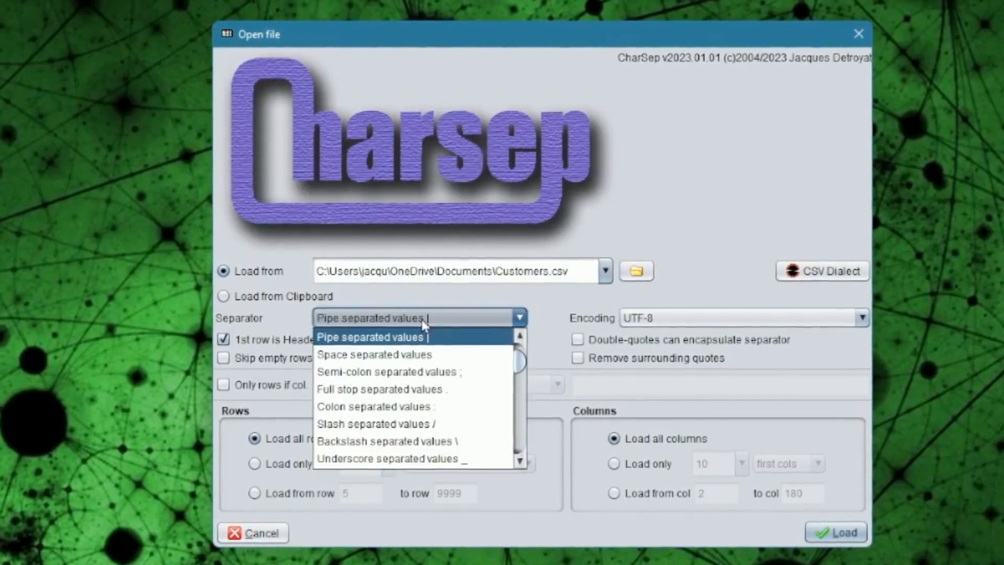
left_click(461, 344)
Step: Keep UTF-8 encoding and '1st row is Headers', then load Customers.csv
left_click(686, 320)
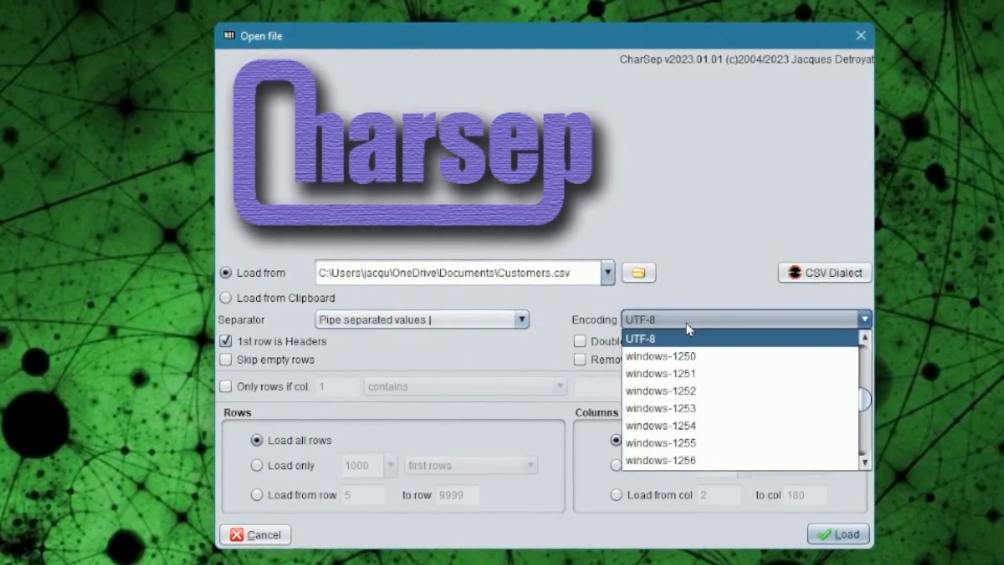
scroll(701, 366, "down", 7)
scroll(709, 382, "down", 1)
scroll(709, 382, "up", 15)
scroll(708, 382, "up", 5)
scroll(709, 381, "down", 7)
scroll(707, 380, "down", 4)
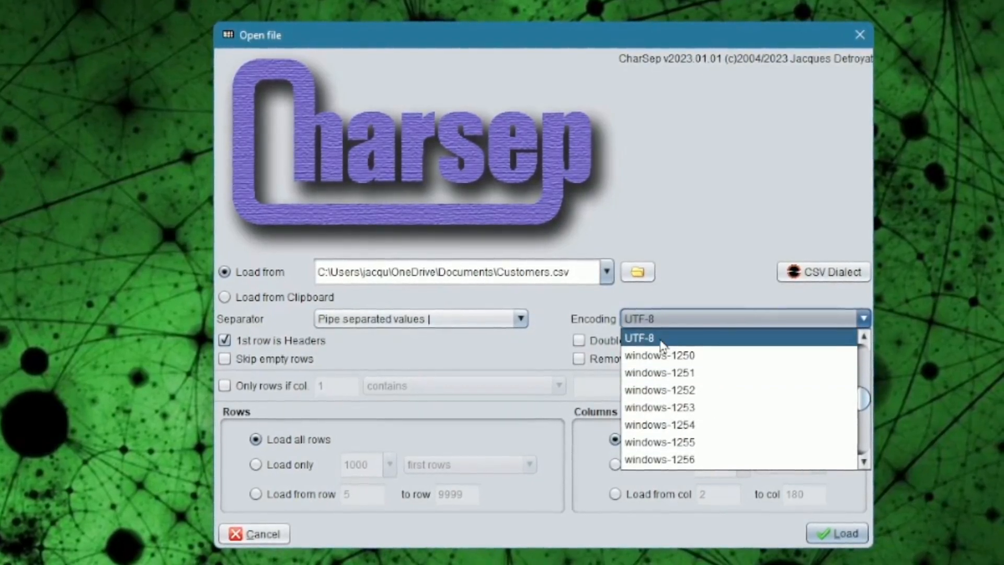
left_click(663, 342)
left_click(224, 340)
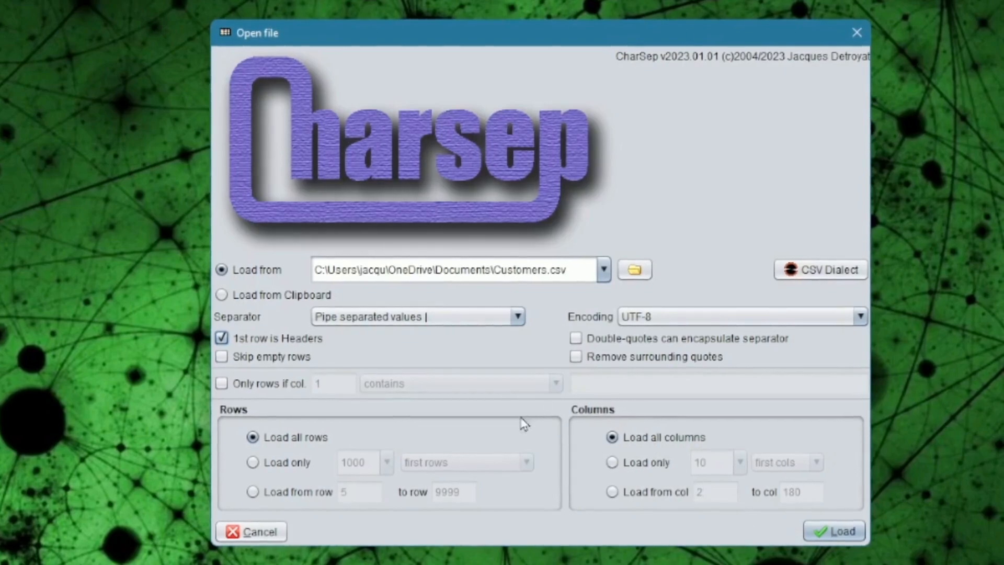
left_click(835, 531)
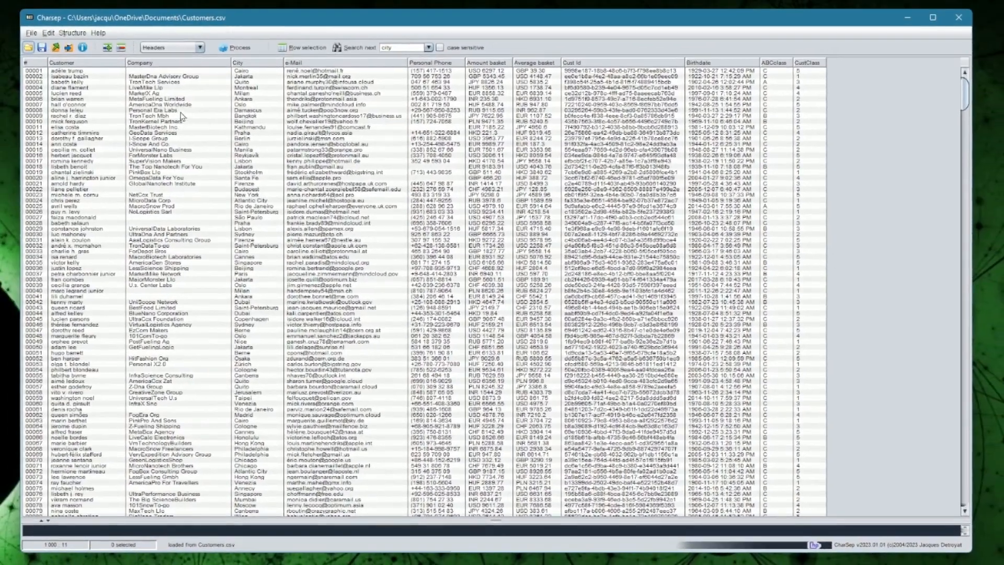
Step: Try out row selections, ending with rows 00002–00015 plus 00019 and 00033
left_click_drag(148, 76, 143, 107)
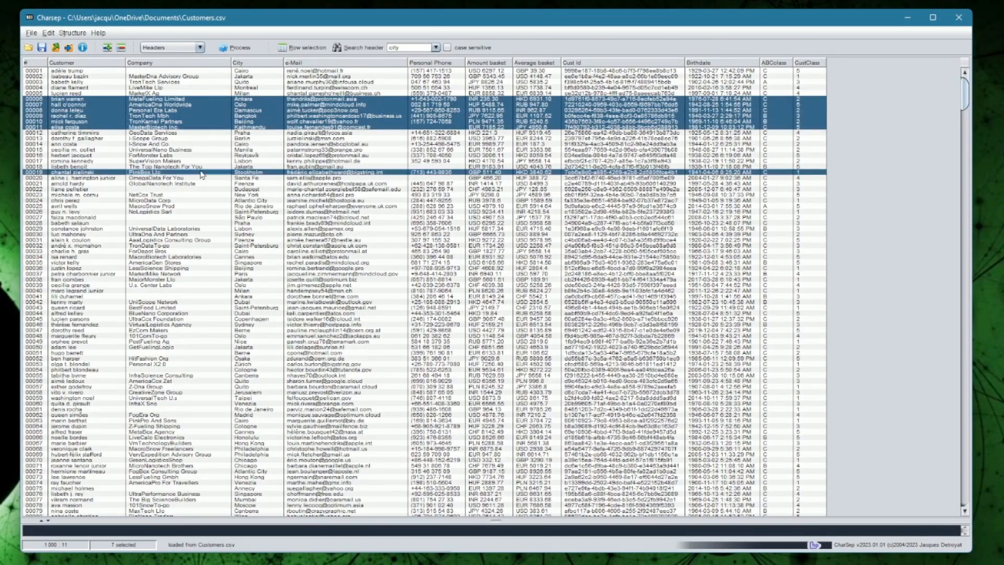
left_click(203, 201)
left_click(197, 138)
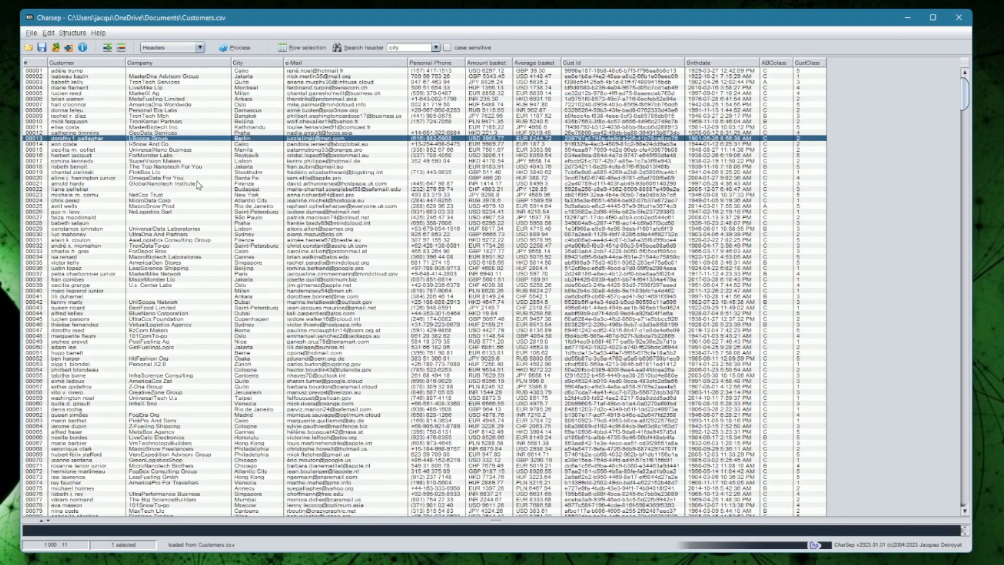
left_click(203, 207)
left_click(193, 150, "ctrl")
left_click(195, 111, "ctrl")
left_click_drag(198, 77, 203, 150)
left_click(206, 173, "ctrl")
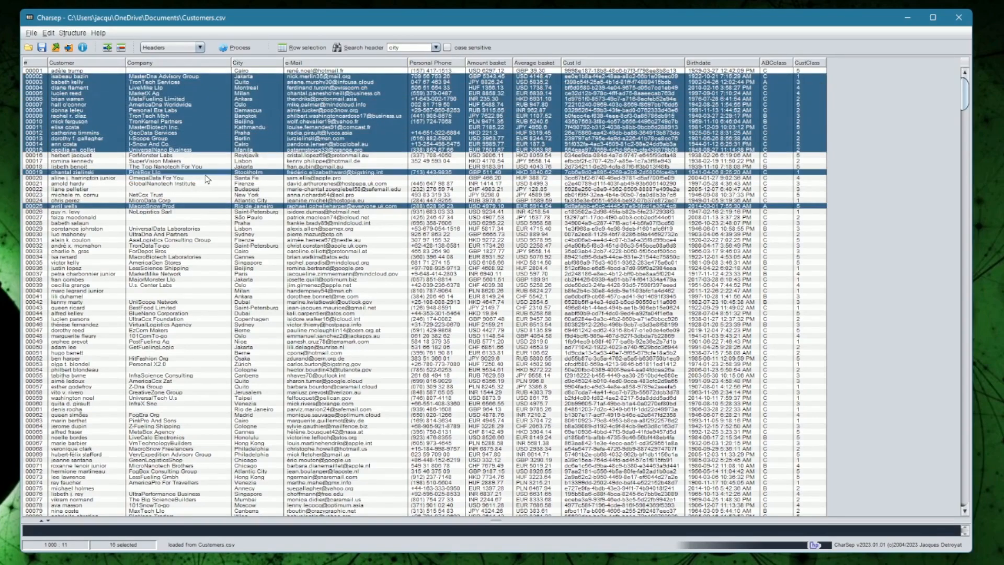
left_click(217, 252, "ctrl")
Step: Select rows 00005–00031, 00036 and 00038–00047 as one selection
left_click(181, 315)
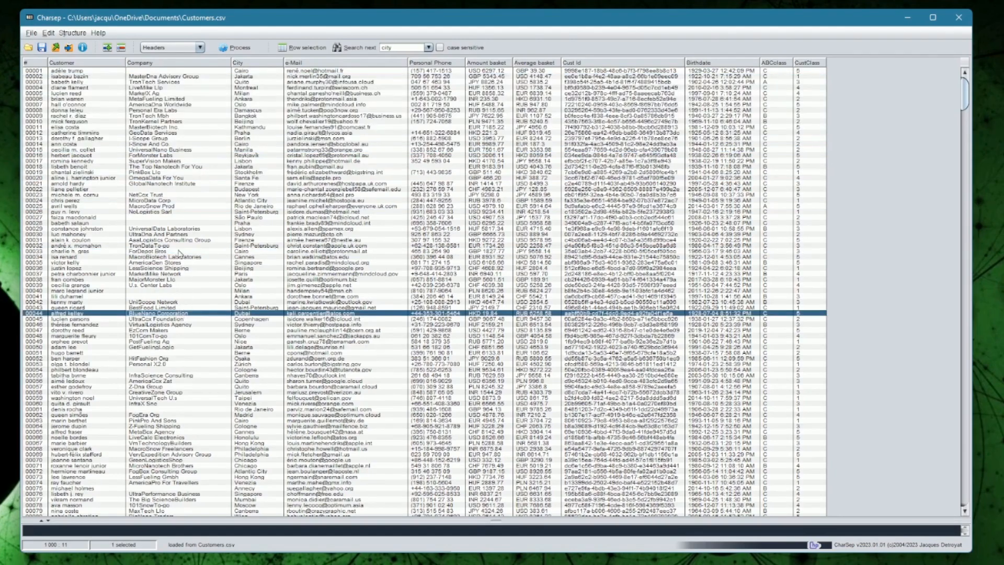
left_click(180, 236, "shift")
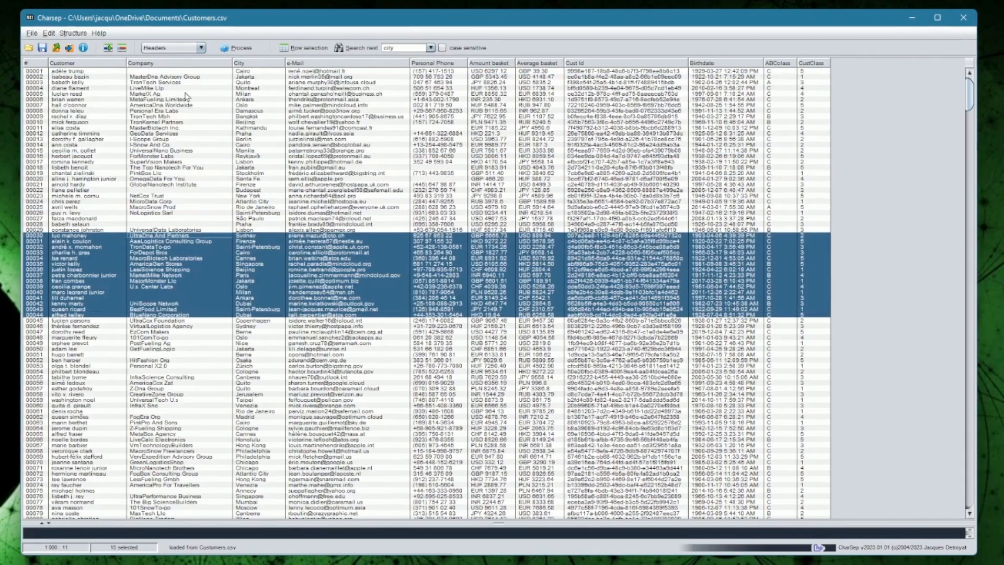
left_click(185, 93)
left_click(183, 241, "shift")
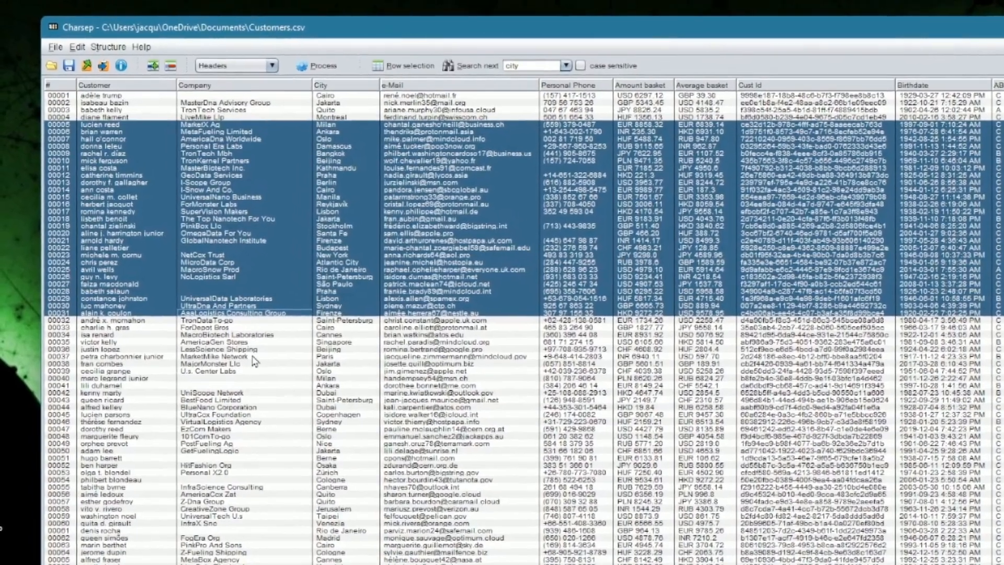
left_click(240, 329, "ctrl")
left_click_drag(238, 343, 240, 403)
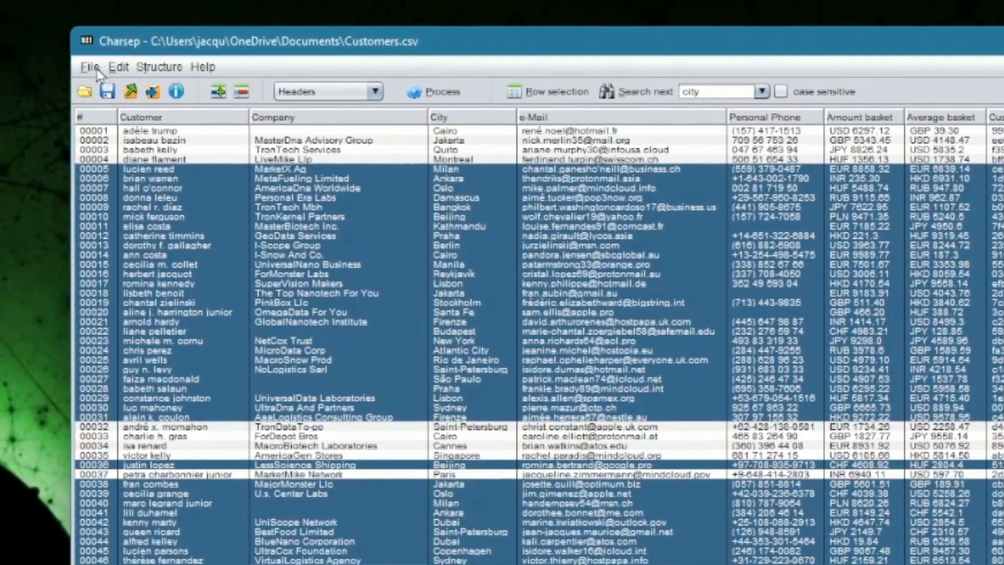
left_click(76, 59)
Step: Dismiss the Help menu and enlarge the log panel to read the 11-column, 1 001-row load report
mouse_move(205, 68)
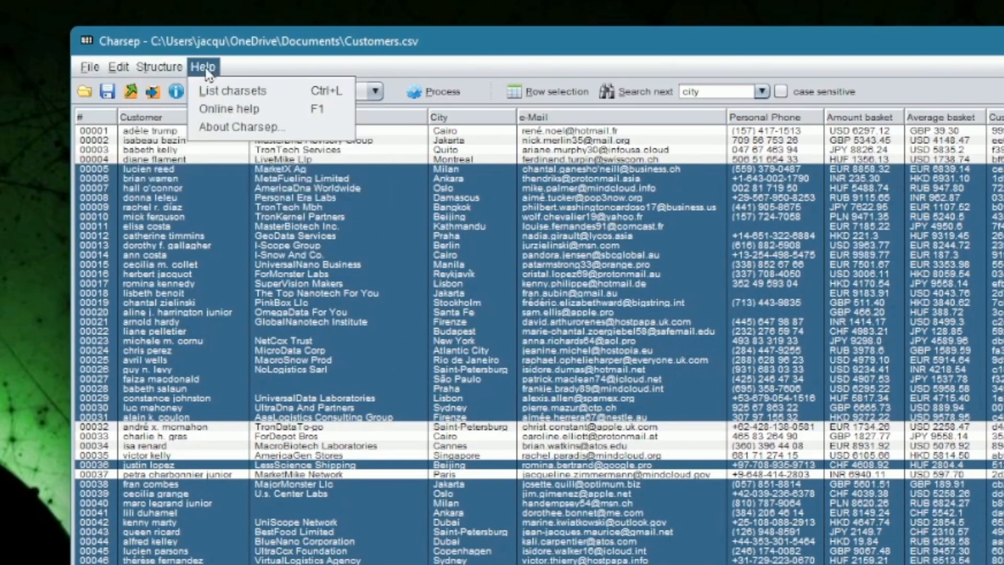
left_click(234, 75)
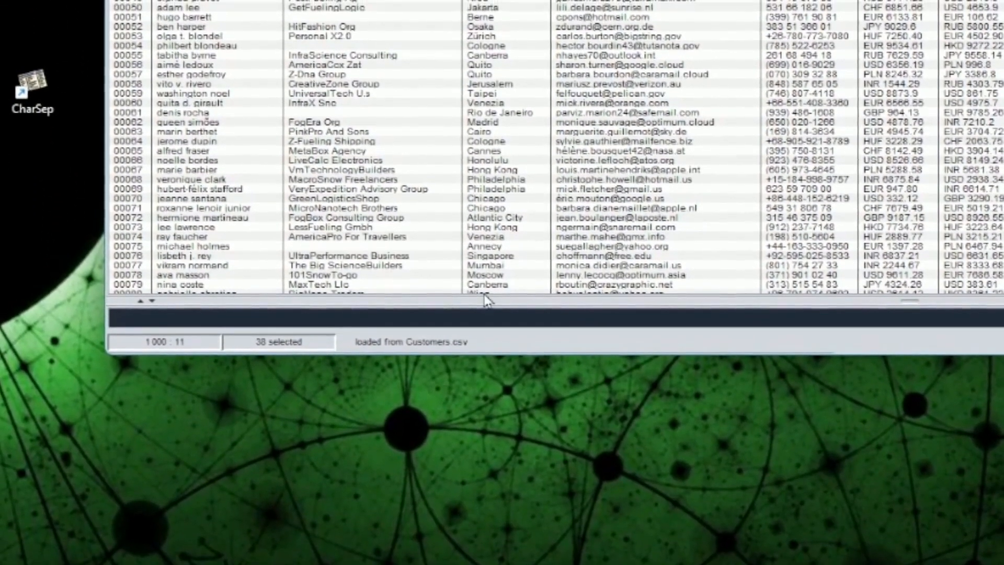
left_click_drag(487, 300, 487, 113)
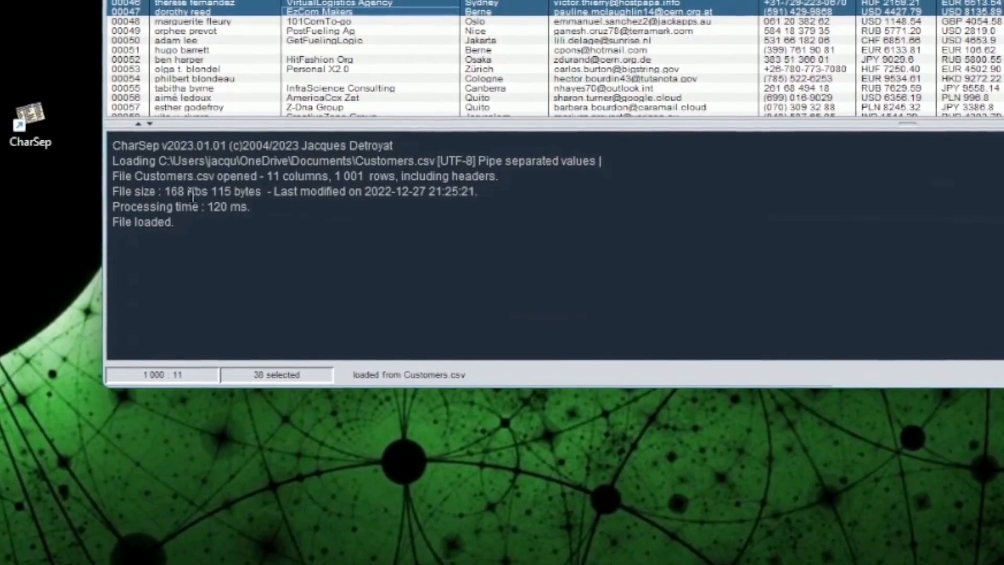
left_click_drag(138, 147, 255, 265)
left_click(257, 269)
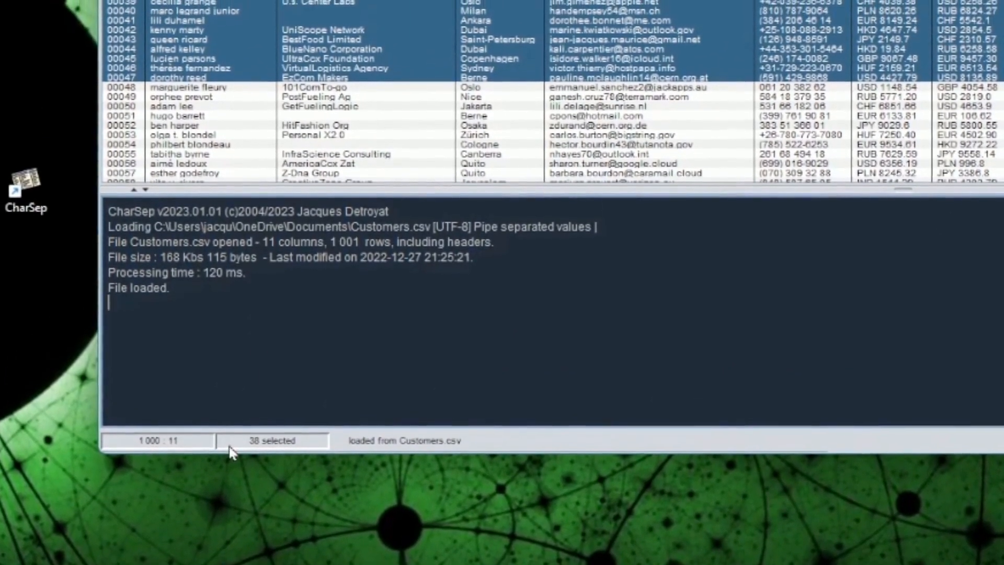
Step: Add rows 00049–00050, drop rows 00041–00045 from the selection, and view the release notes
left_click(313, 105, "ctrl")
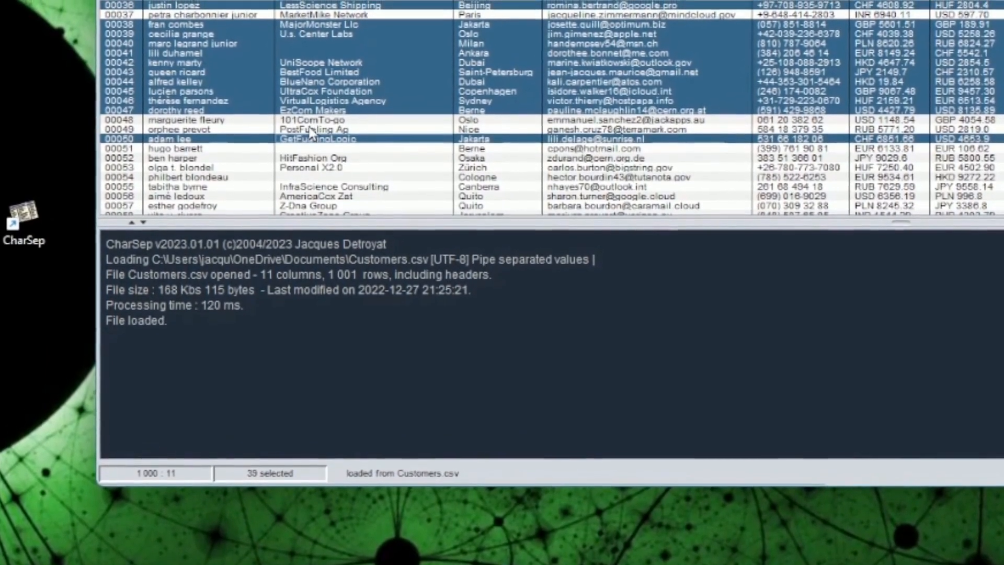
left_click(309, 129, "ctrl")
left_click_drag(306, 53, 289, 92)
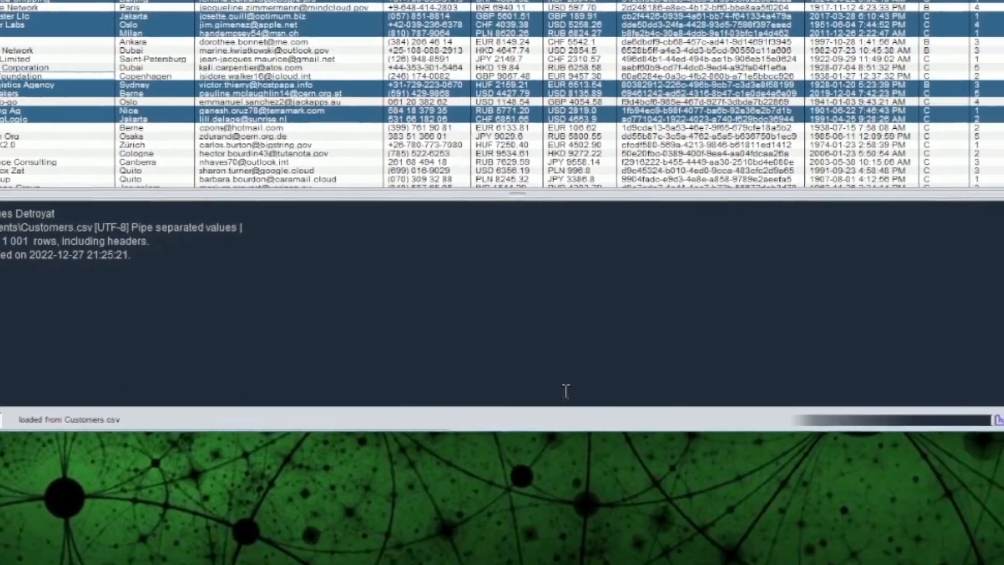
left_click(723, 391)
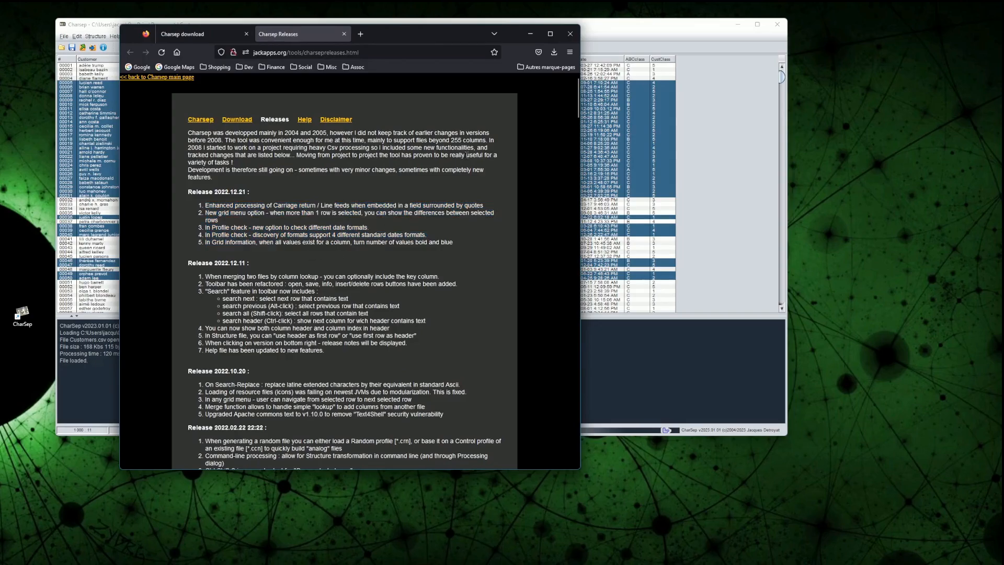
left_click(529, 32)
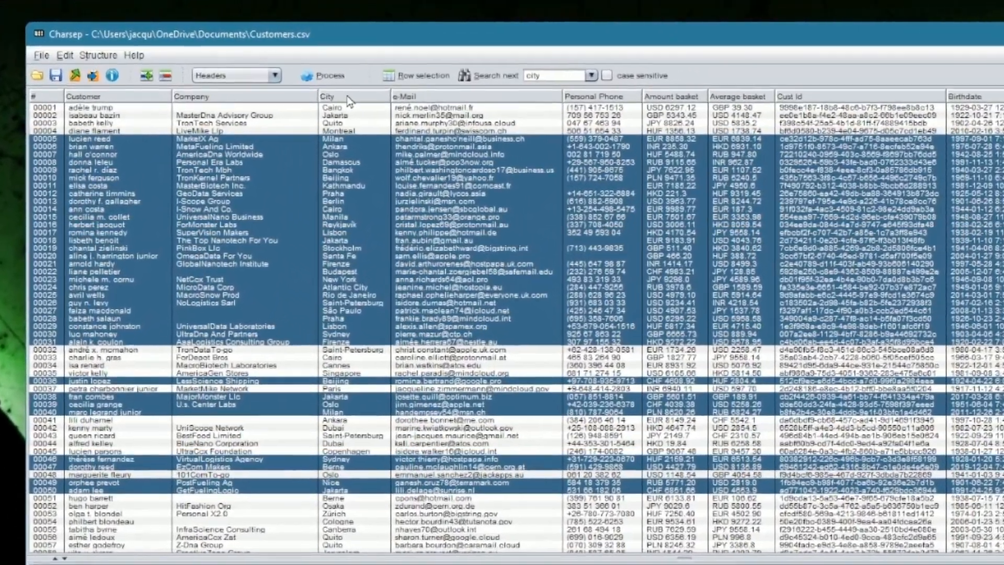
Step: Sort by City ascending then descending, by Company, by Customer, then back to ascending row number
left_click(313, 85)
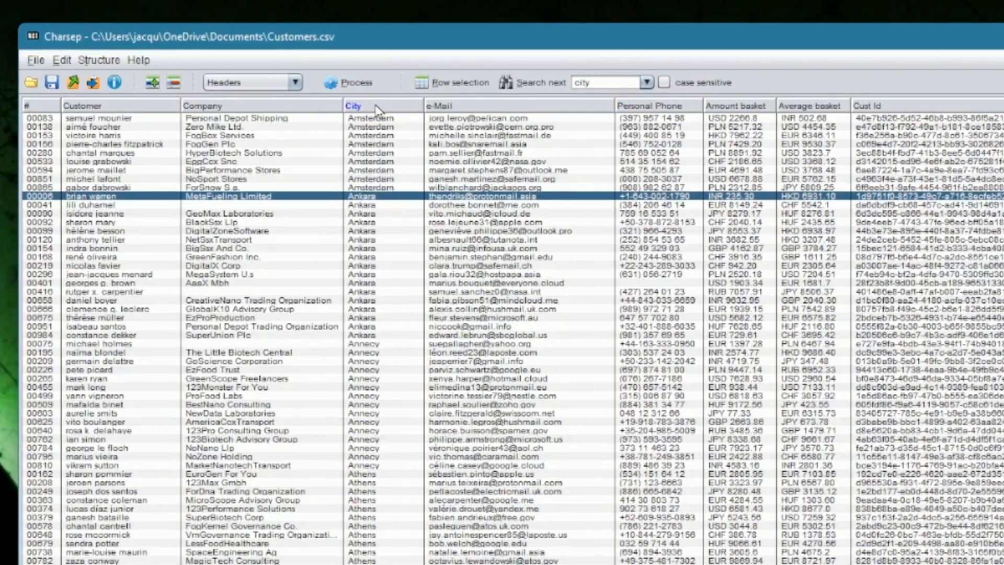
left_click(376, 108)
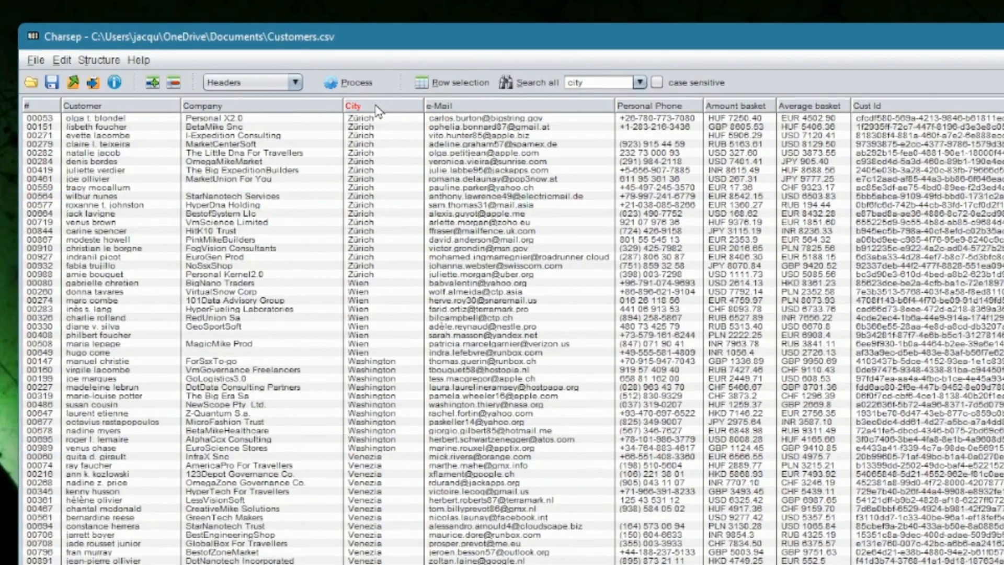
left_click(239, 109)
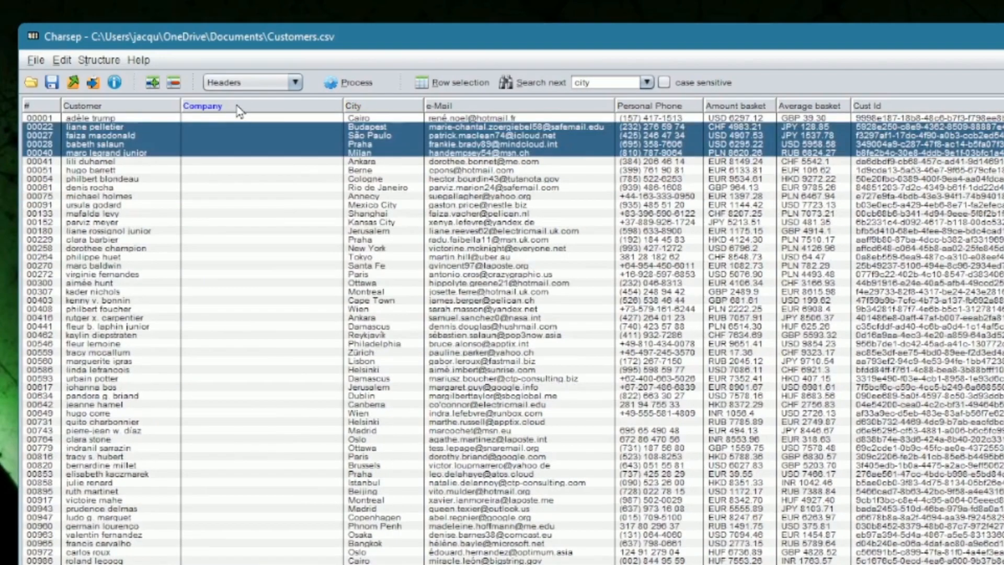
left_click(82, 107)
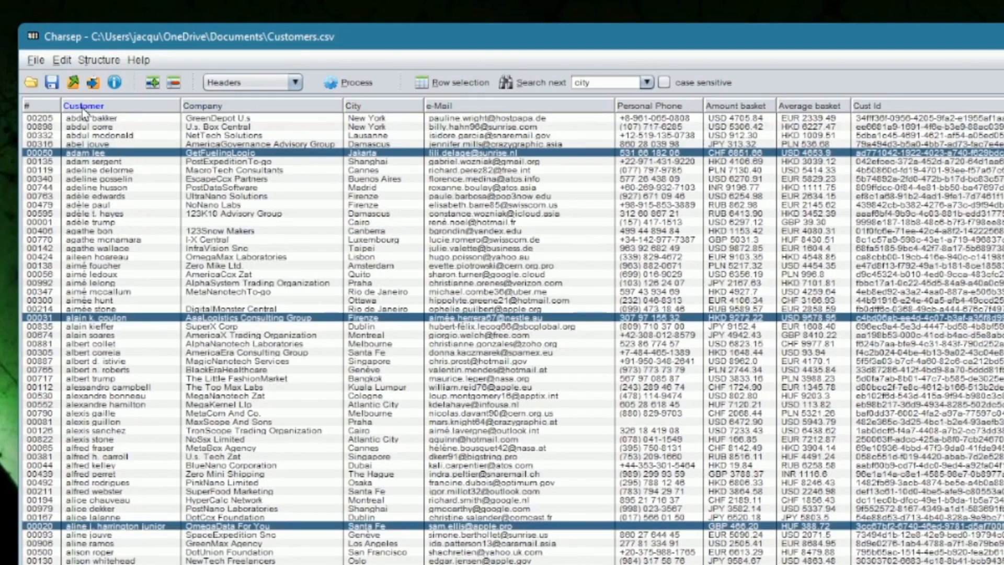
left_click(38, 107)
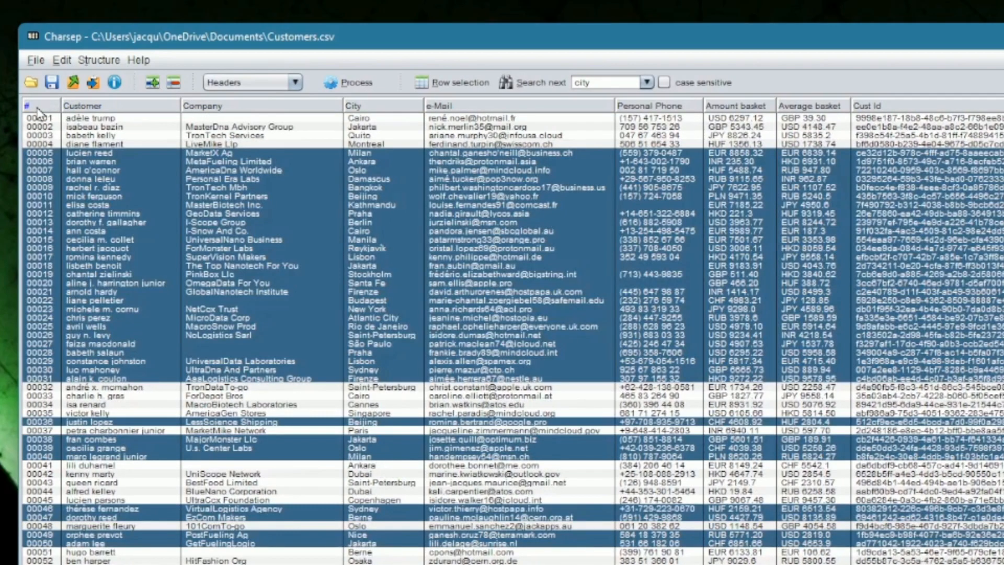
left_click(37, 107)
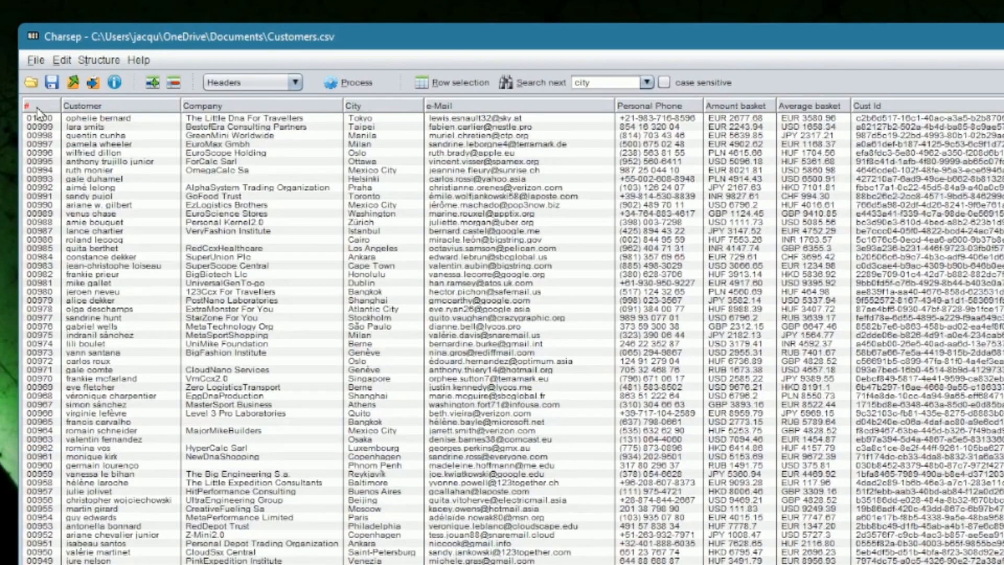
left_click(37, 108)
Step: Select rows 00004–00020 and 00026–00040, then sort by Customer and return to row order
left_click_drag(38, 120, 86, 247)
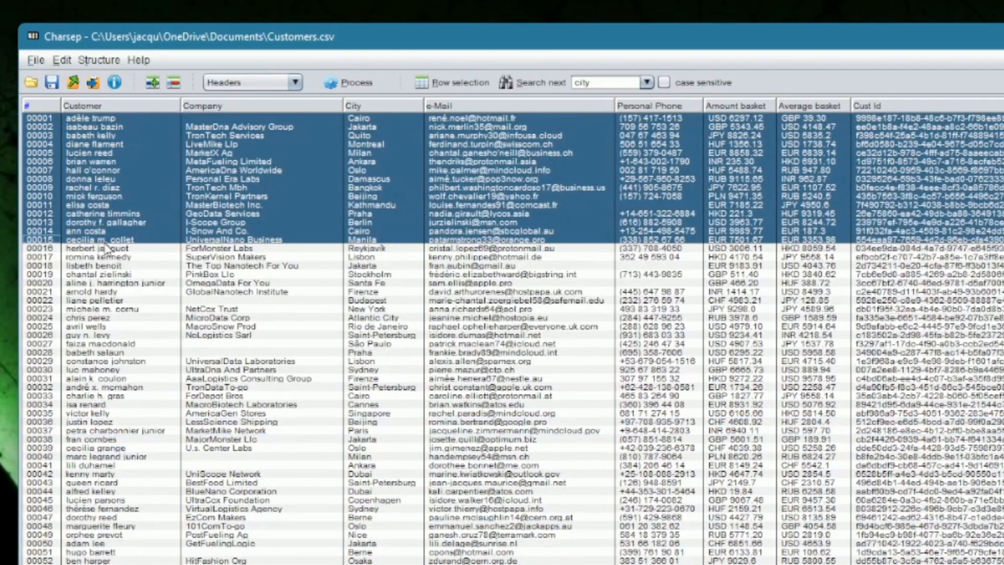
left_click_drag(249, 146, 265, 286)
left_click_drag(286, 335, 291, 458)
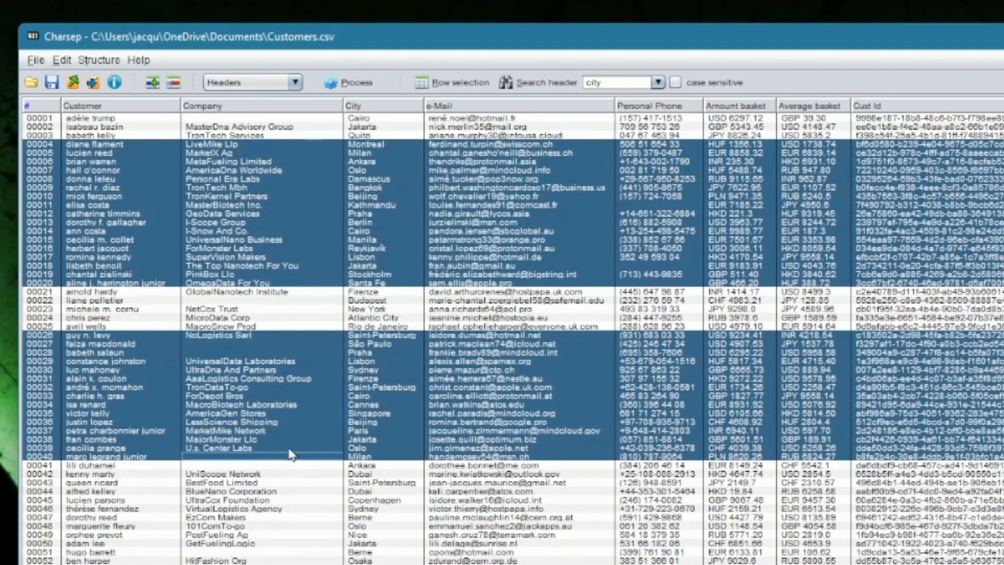
left_click(86, 107)
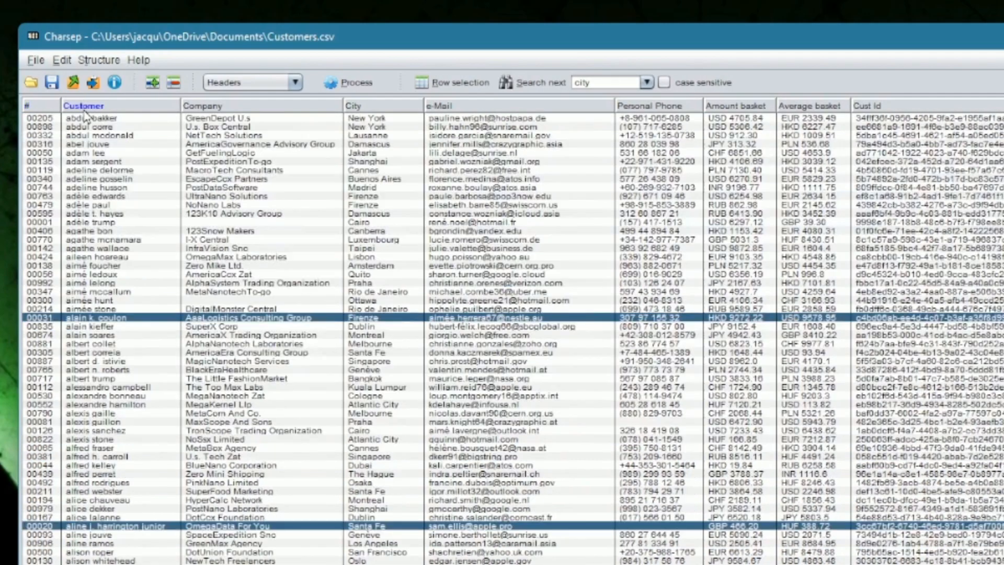
left_click(36, 109)
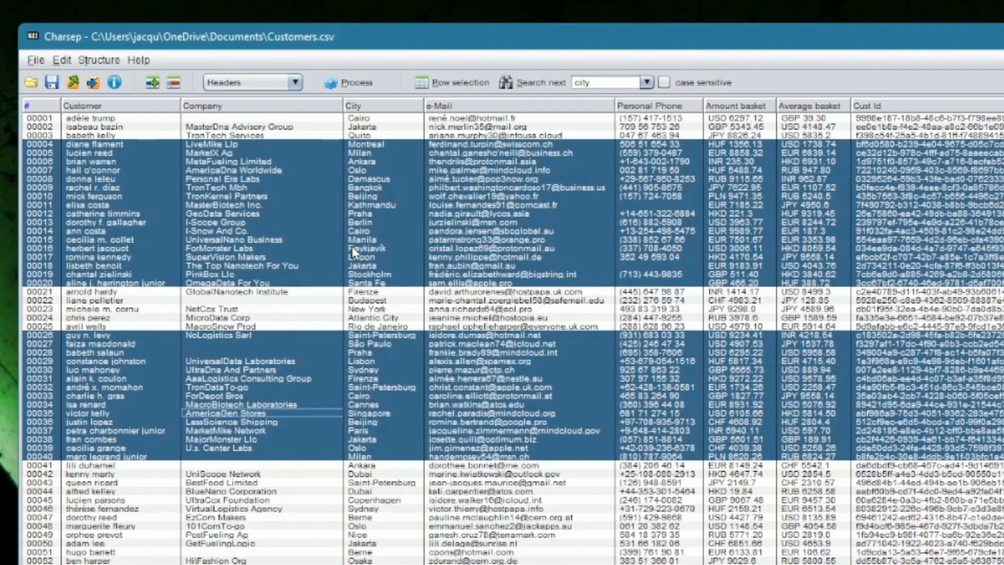
left_click(265, 82)
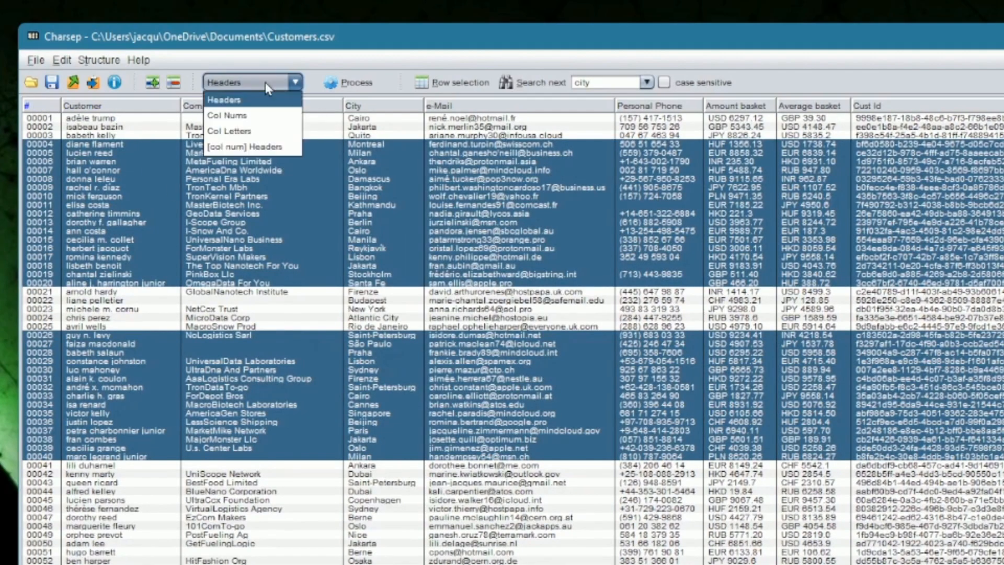
left_click(230, 131)
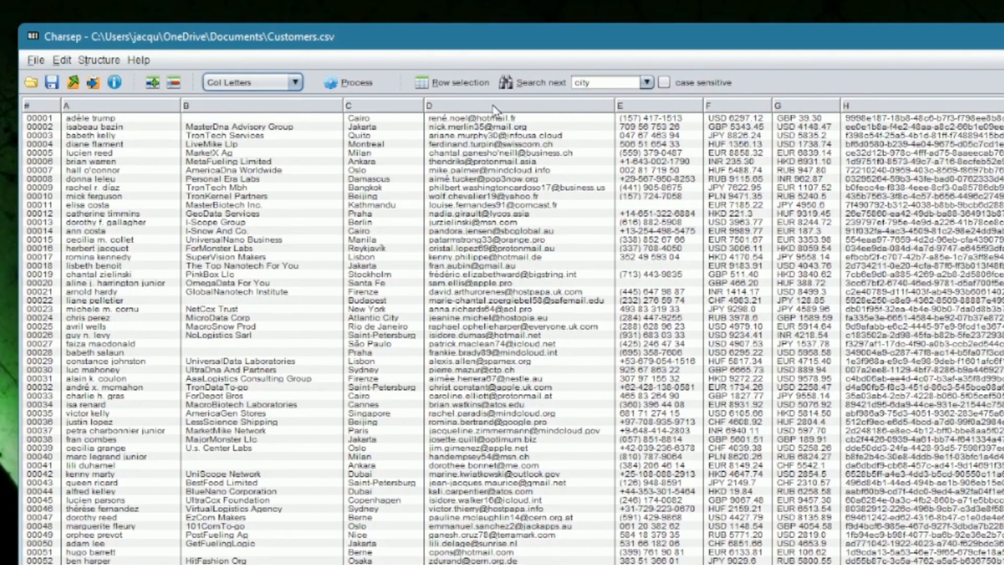
left_click(261, 82)
left_click(264, 116)
left_click(264, 83)
left_click(263, 149)
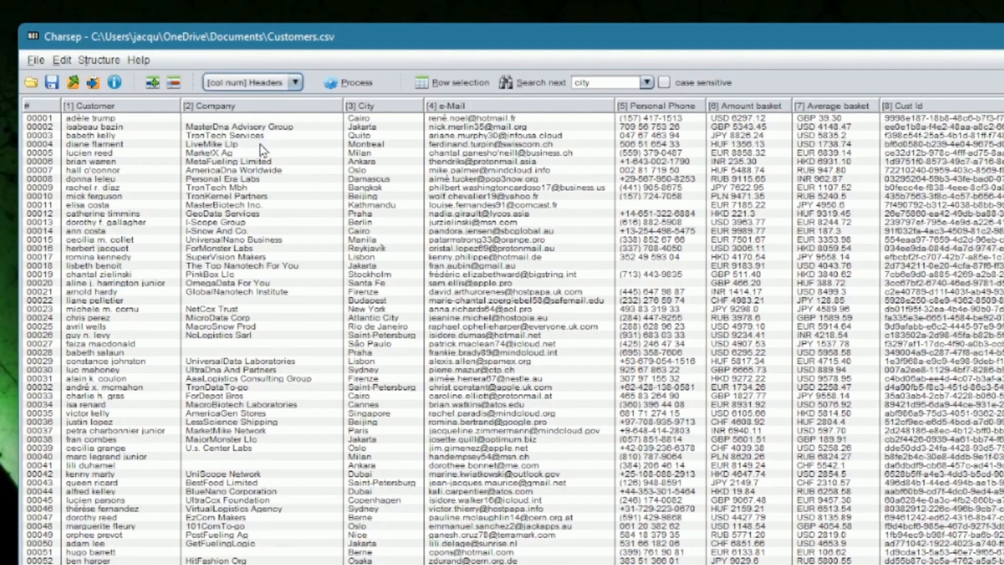
left_click(250, 85)
left_click(245, 101)
Step: Reload Customers.csv through File > Open file
left_click(37, 60)
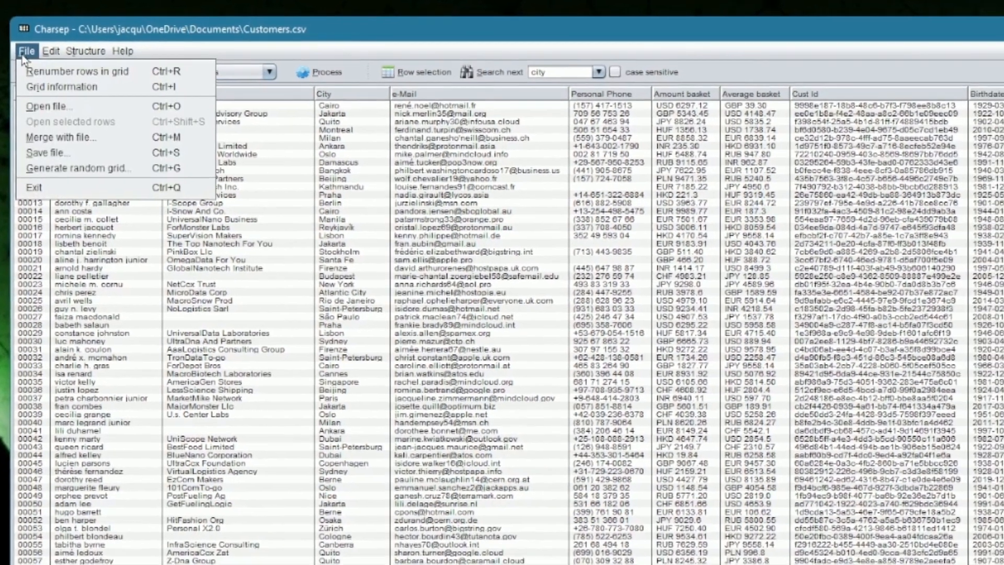
left_click(52, 107)
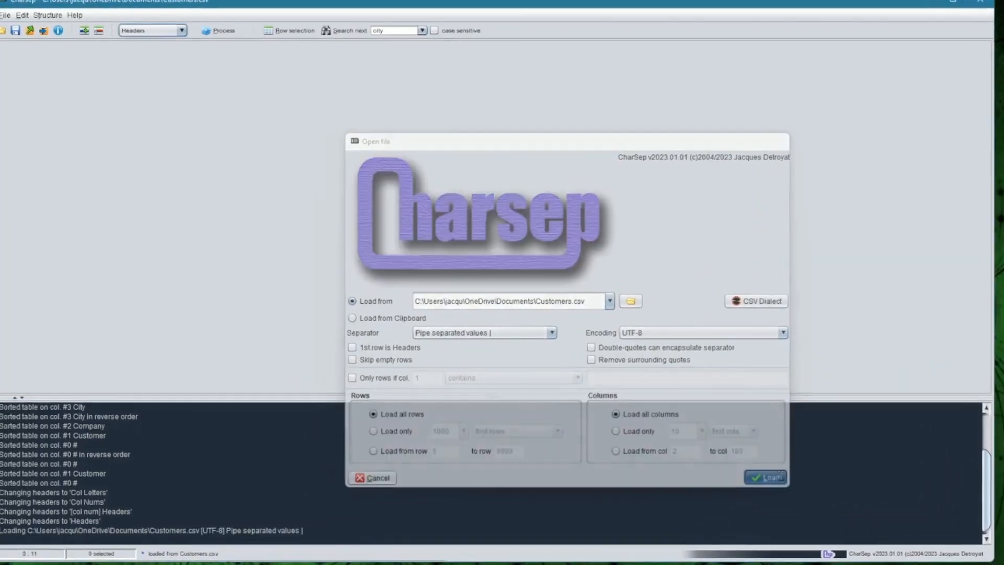
left_click(651, 411)
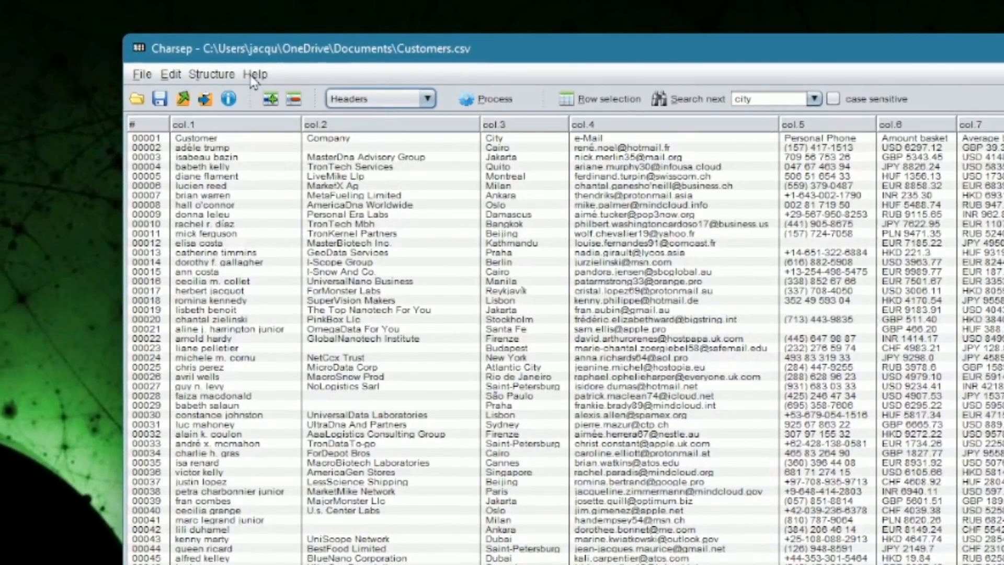
Step: Turn the first data row into column headers with Structure > Use first row as header
left_click(174, 58)
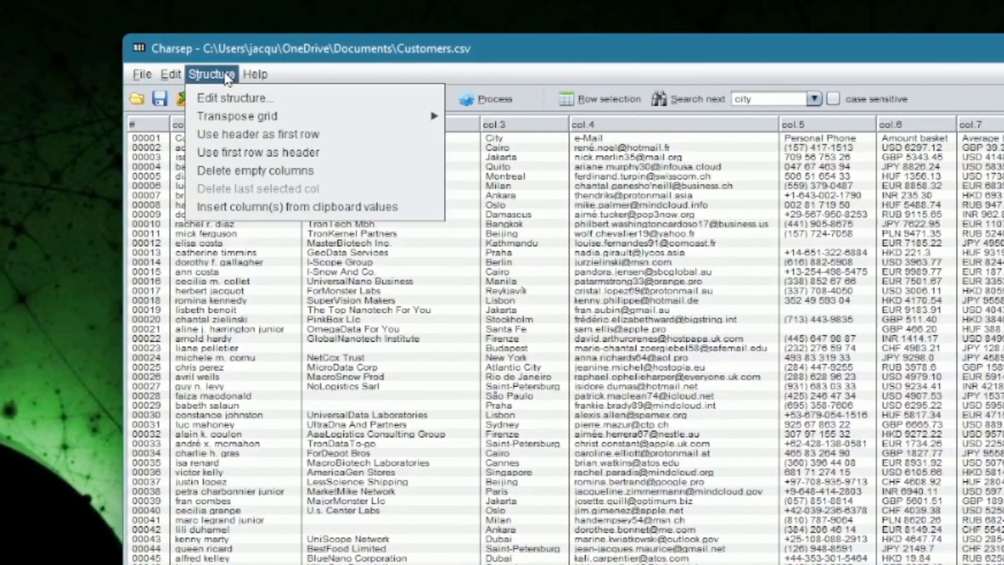
left_click(252, 152)
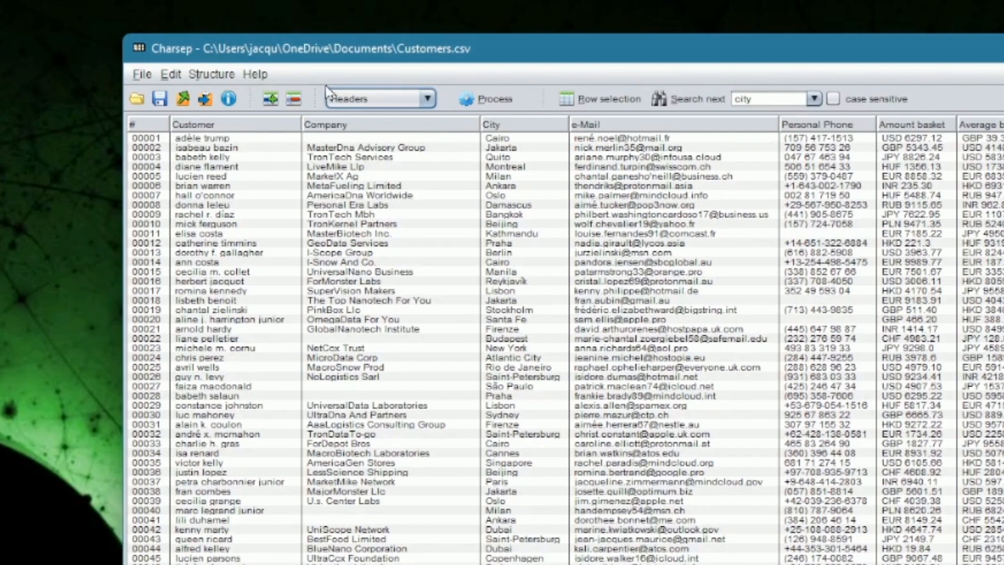
left_click(142, 74)
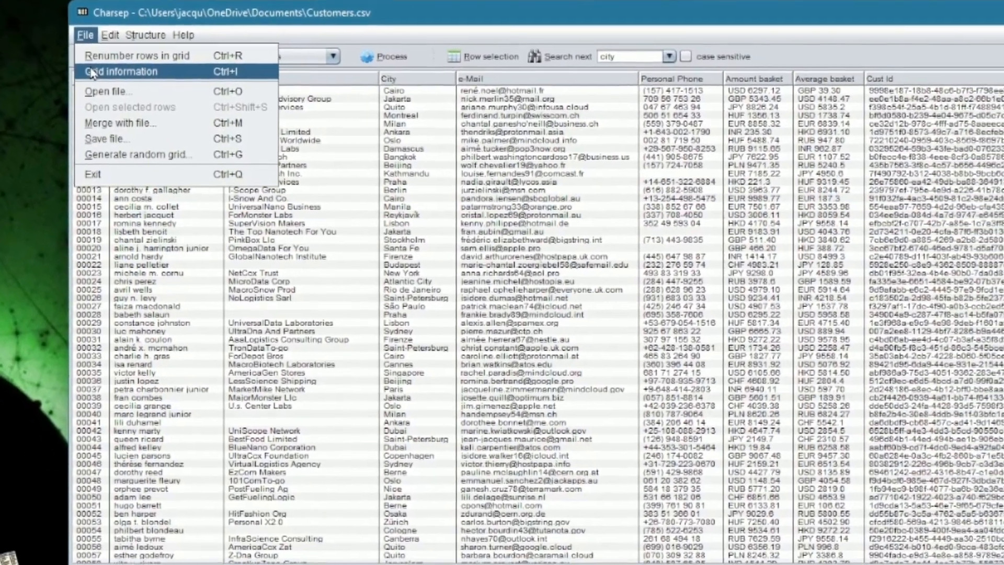
Step: Show Grid information for Customers.csv, move the window up, and pick the Personal Phone column
left_click(149, 116)
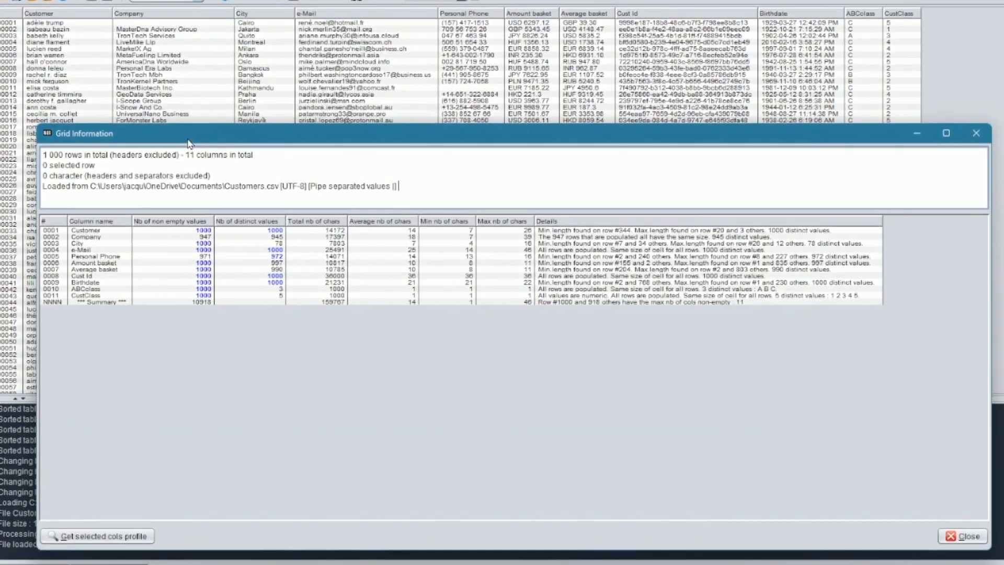
left_click_drag(162, 141, 188, 47)
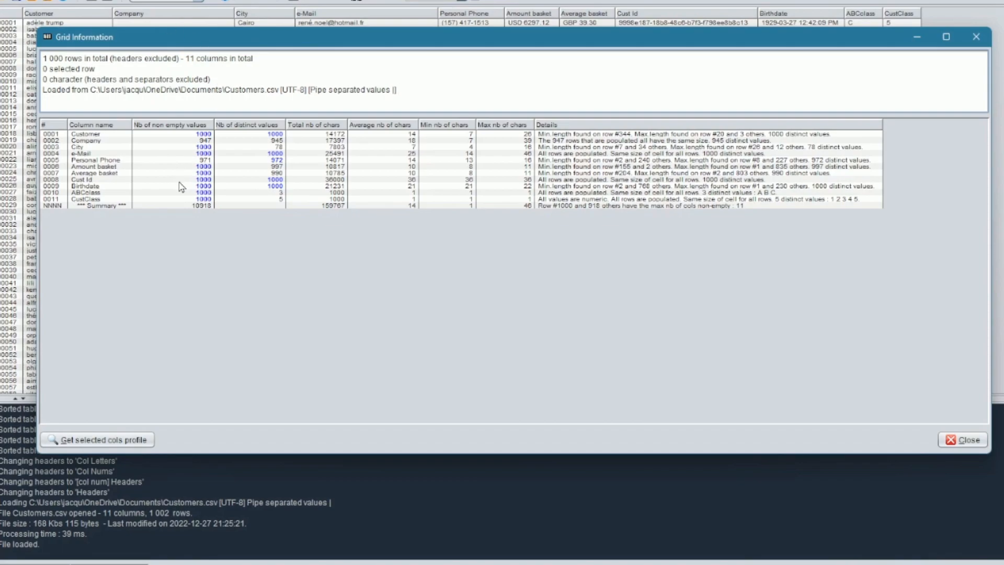
left_click(93, 162)
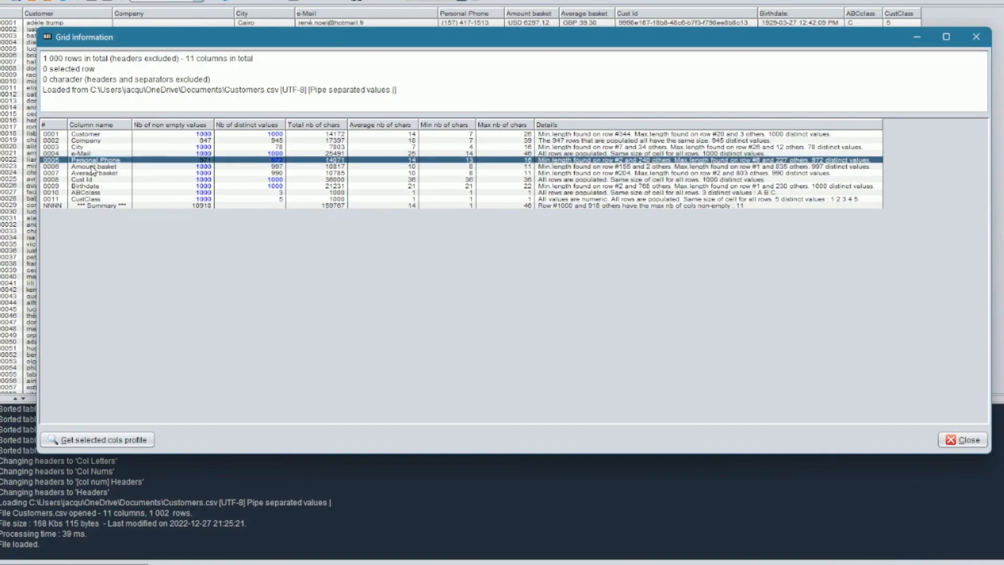
Step: Open the Personal Phone profile and inspect several phone values and their formats
left_click(106, 443)
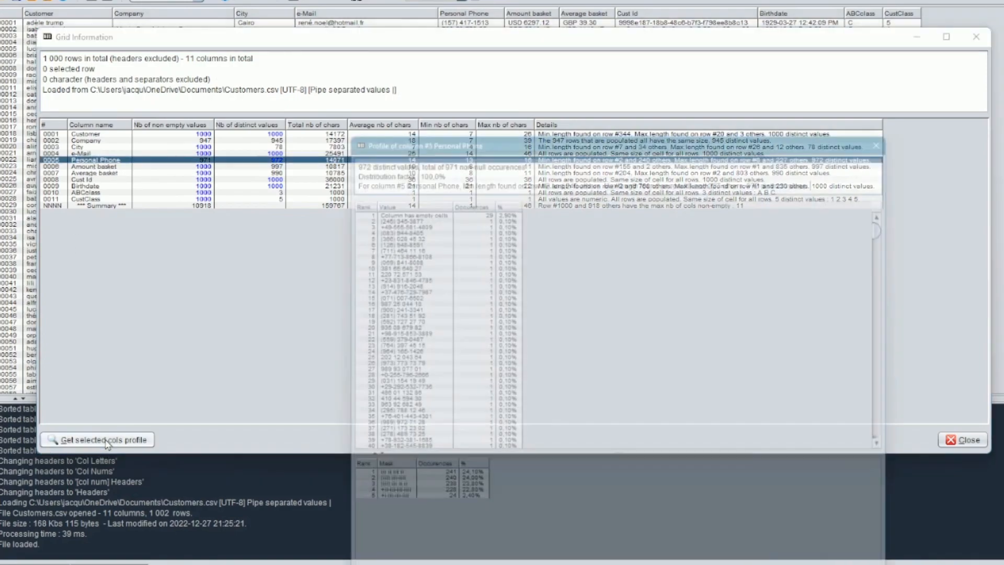
left_click_drag(472, 112, 360, 21)
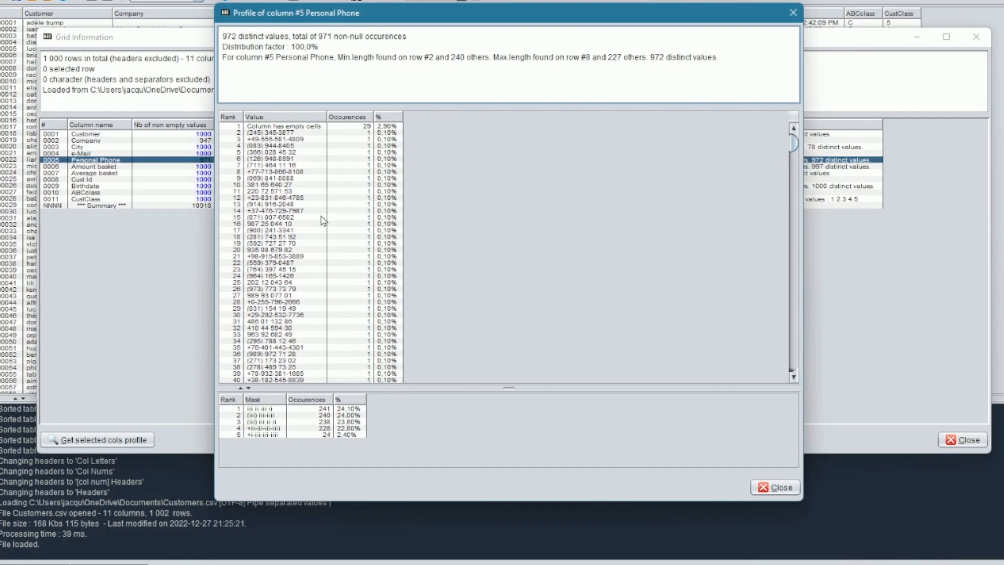
left_click(286, 165)
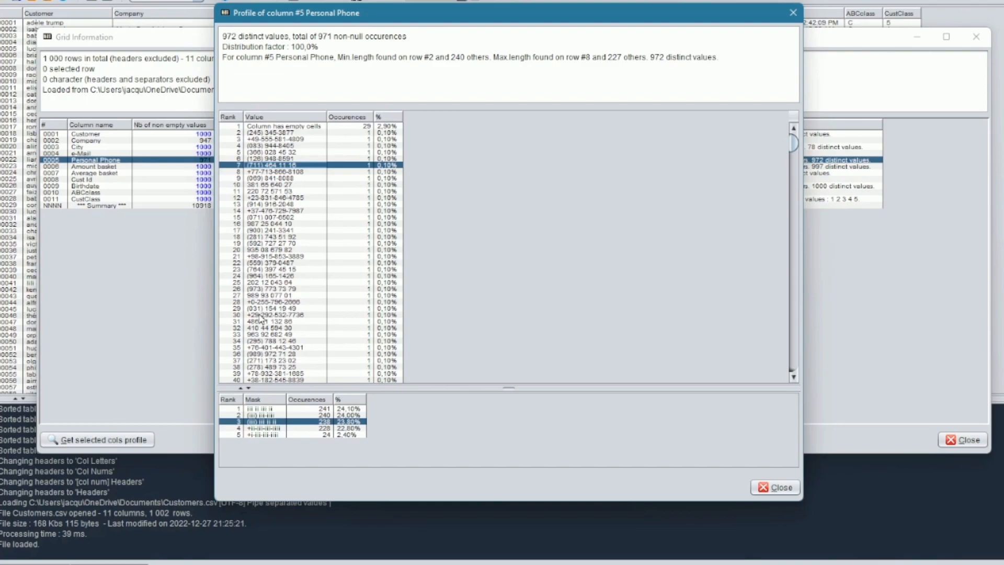
left_click(285, 218)
left_click(289, 310)
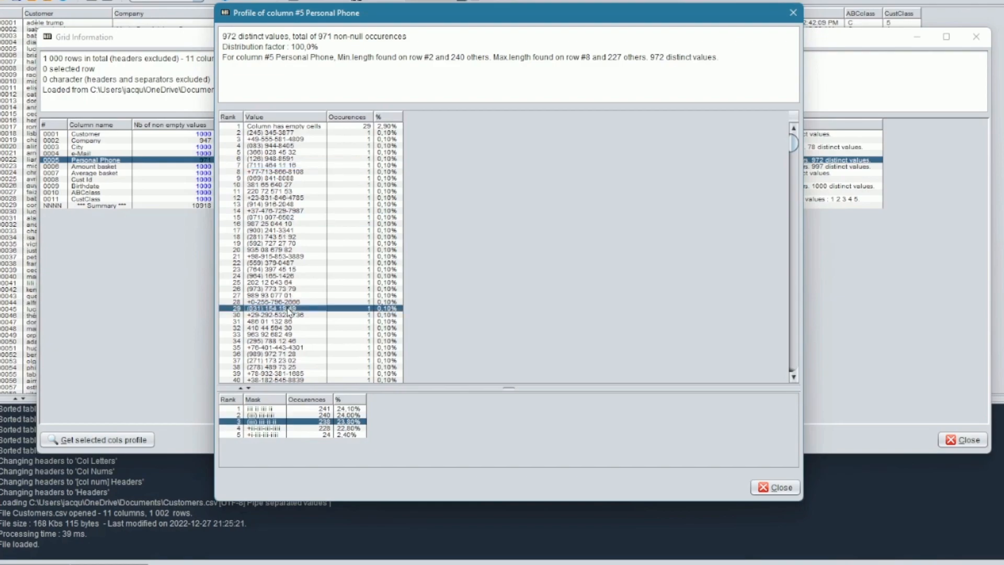
left_click(291, 146)
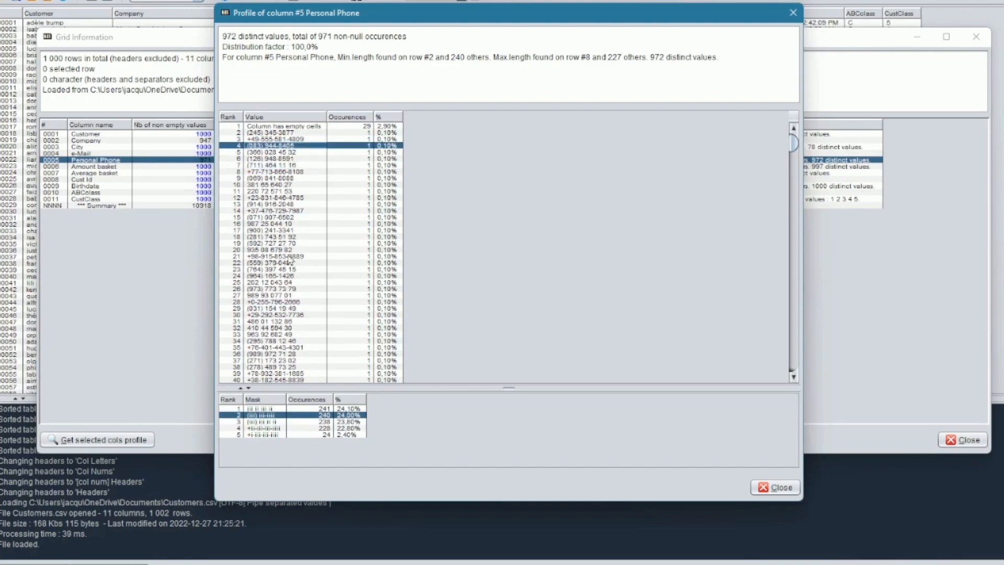
Step: Highlight phones by mask (international, most common, first four), then close the profile
left_click(265, 428)
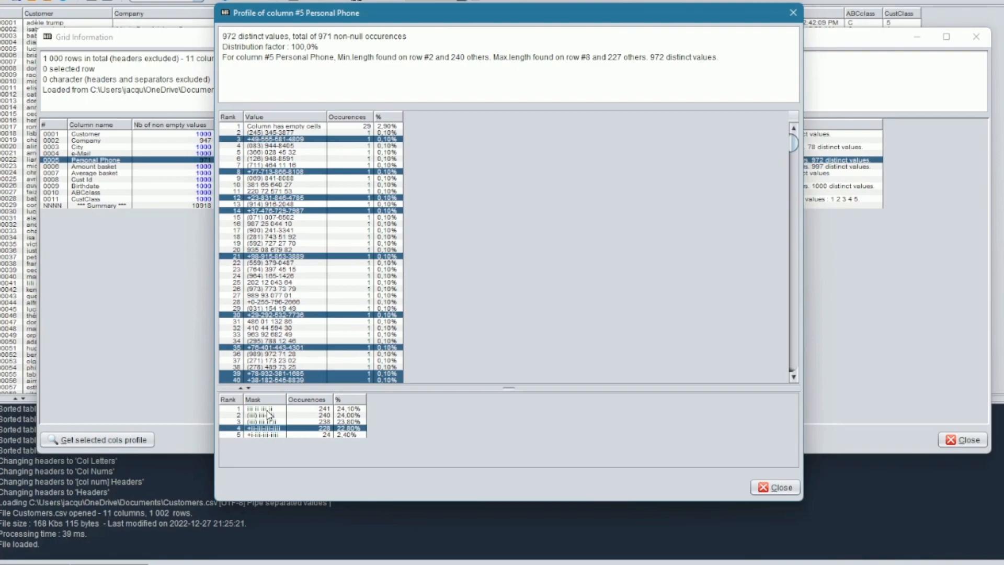
left_click(267, 411)
left_click_drag(277, 132, 285, 191)
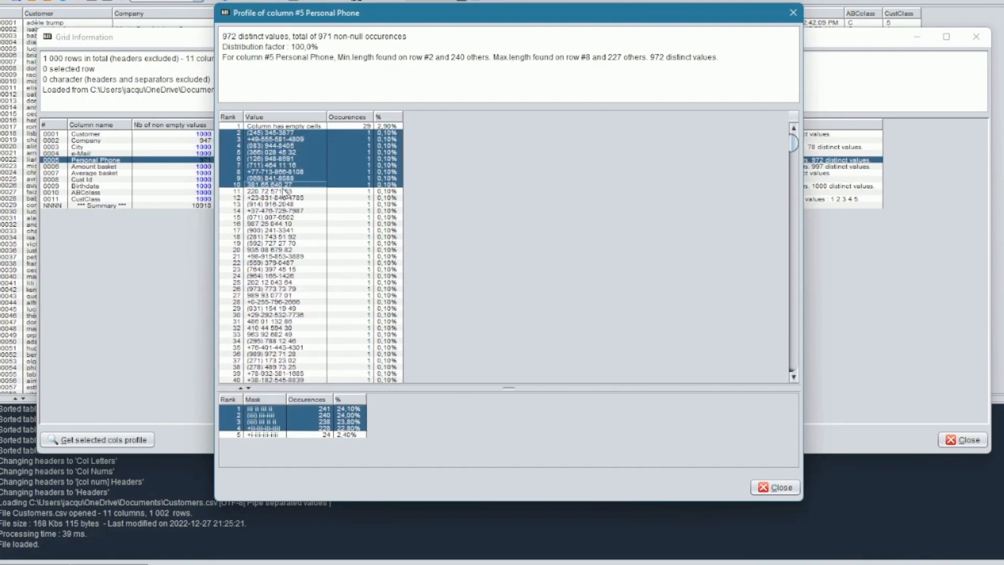
left_click(283, 301)
left_click_drag(276, 410, 279, 429)
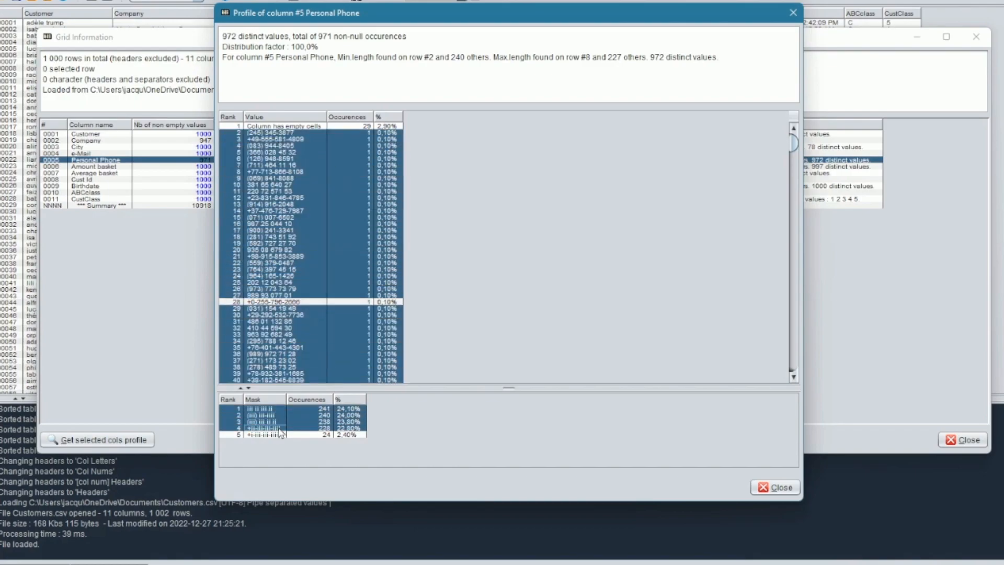
left_click(782, 489)
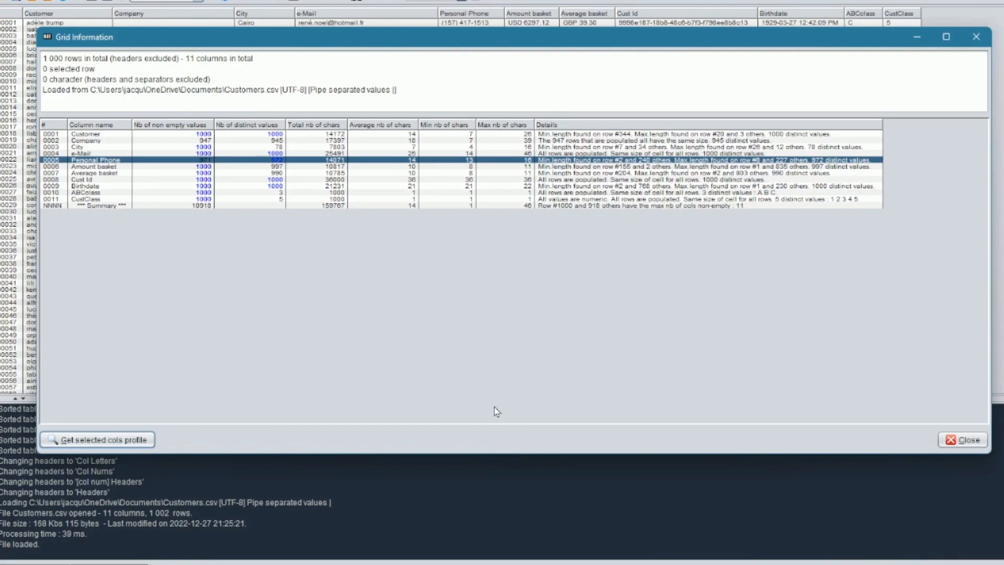
left_click(116, 167)
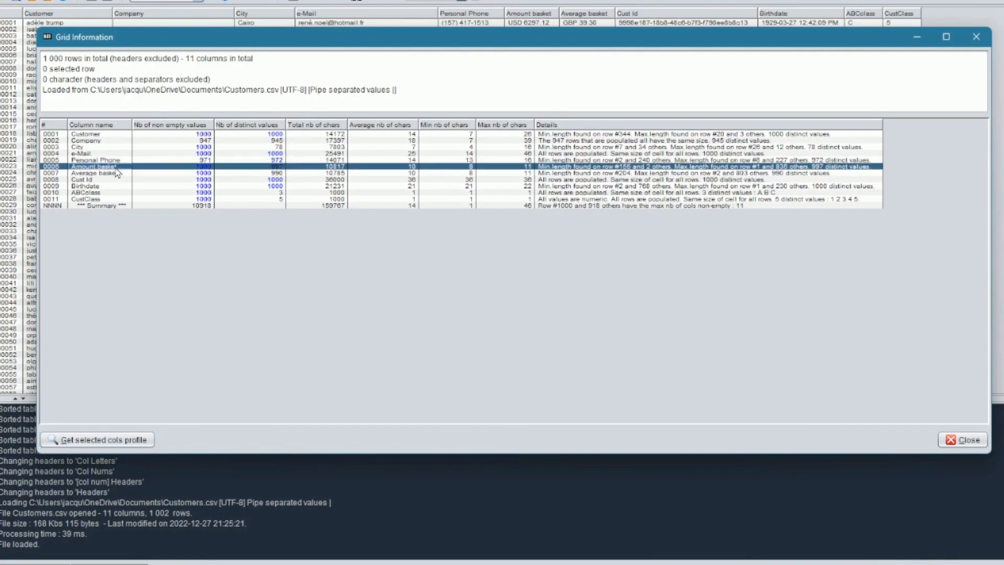
left_click(126, 173, "shift")
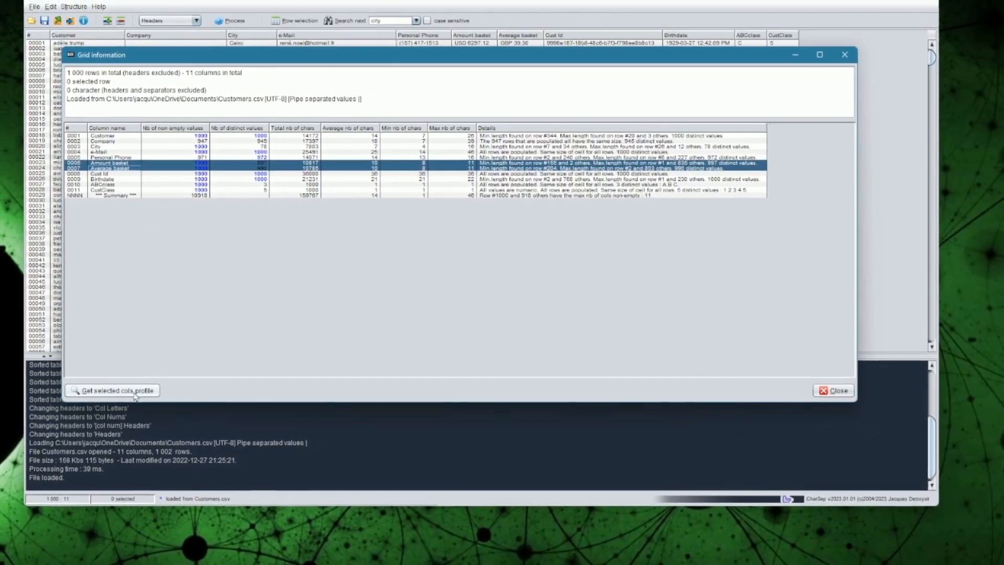
left_click(134, 392)
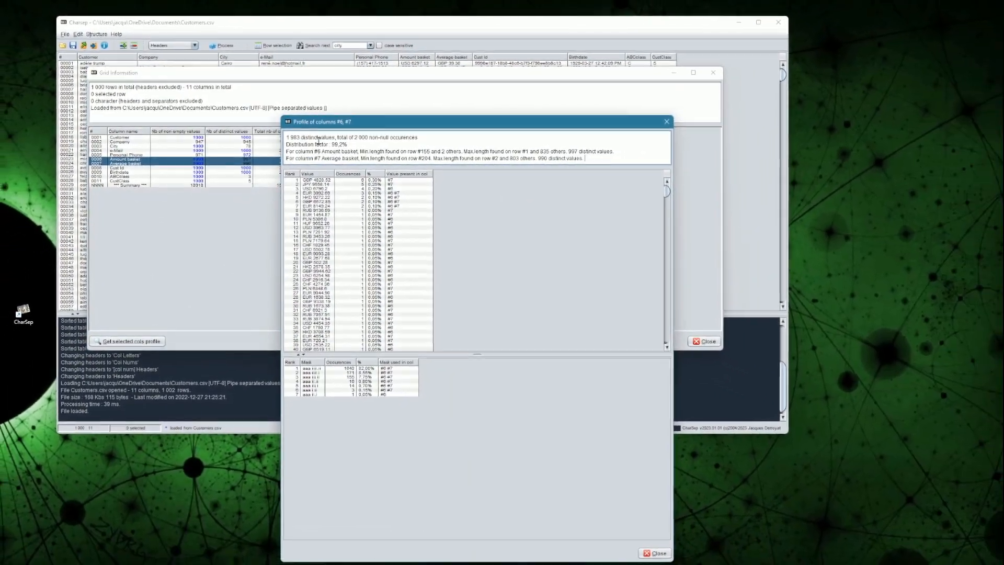
left_click_drag(327, 127, 231, 40)
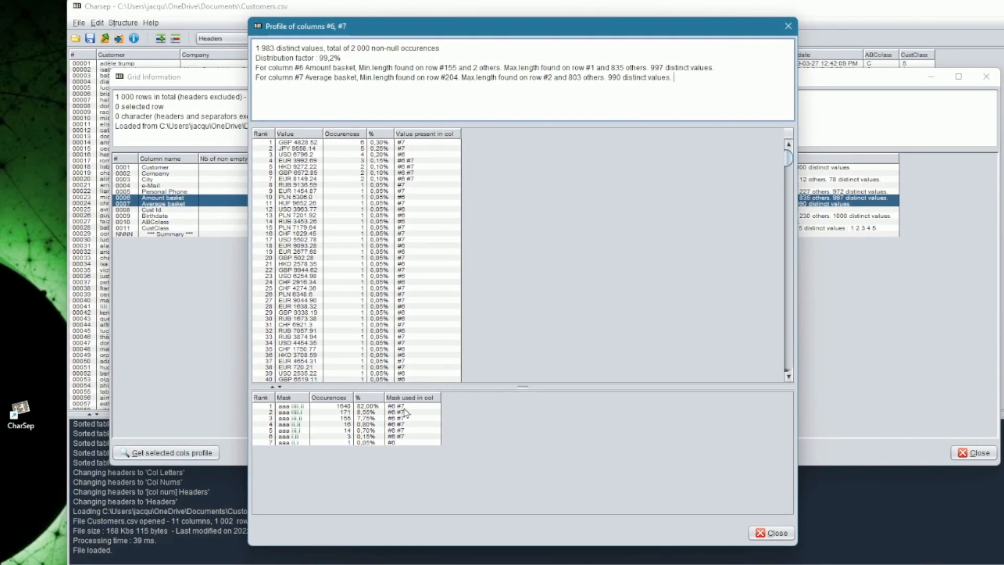
left_click(406, 413)
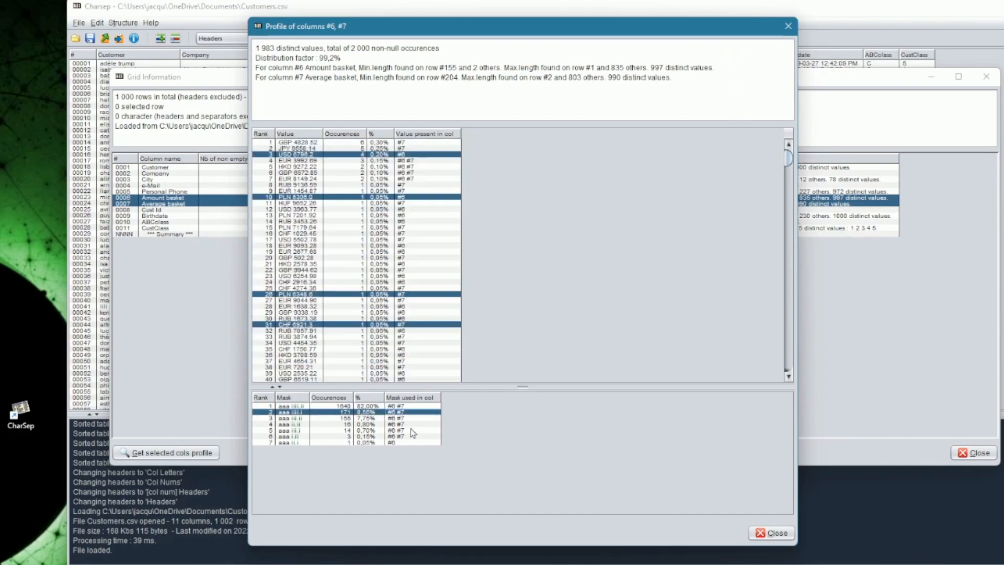
left_click(411, 431)
left_click(401, 406)
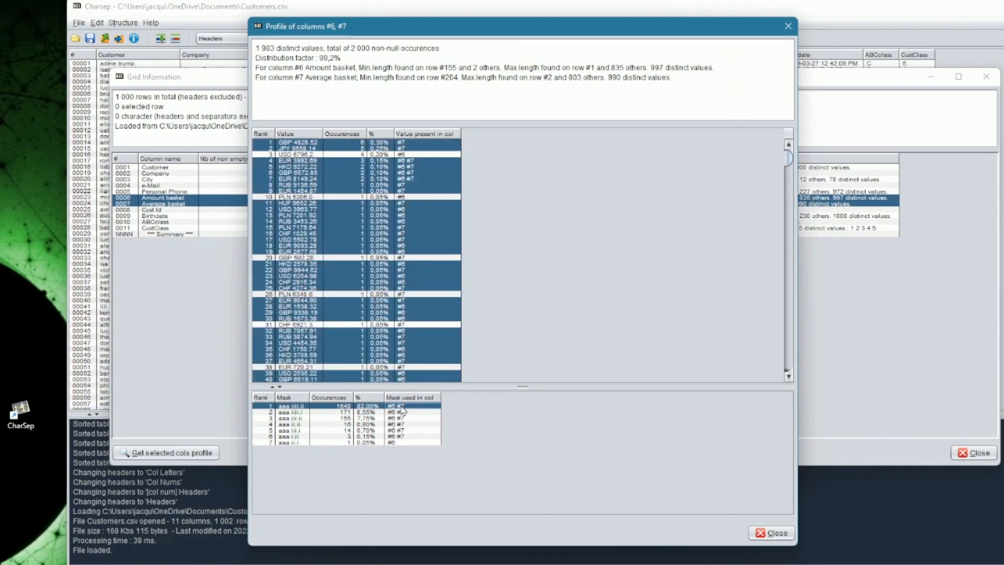
left_click(399, 167)
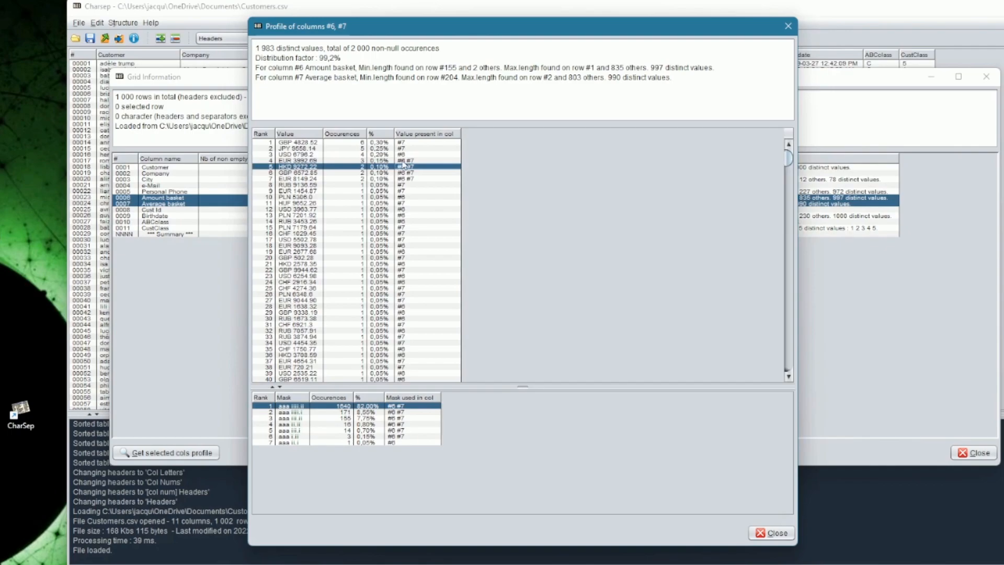
left_click_drag(410, 161, 415, 180)
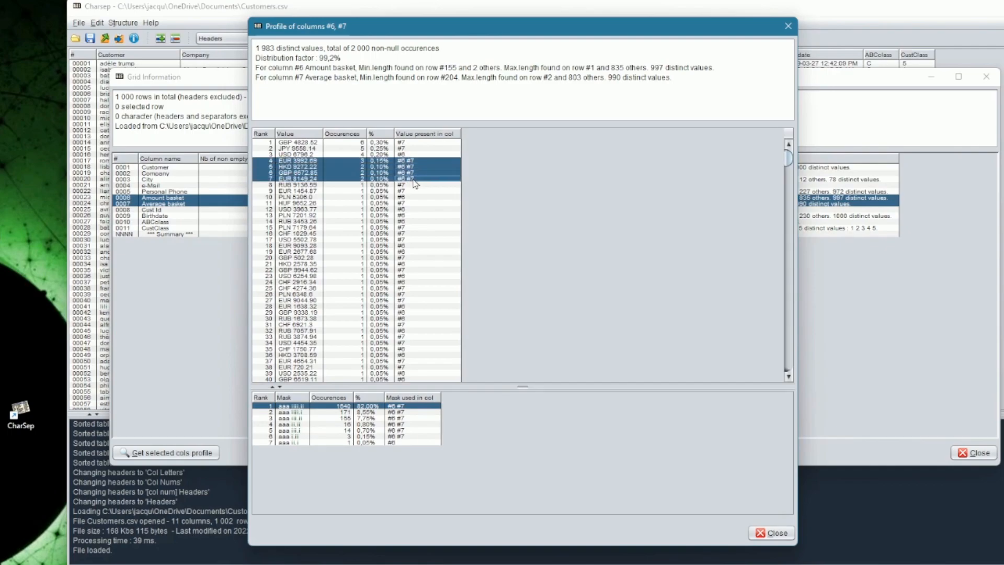
left_click_drag(352, 143, 353, 150)
left_click_drag(407, 228, 412, 266)
left_click(413, 301)
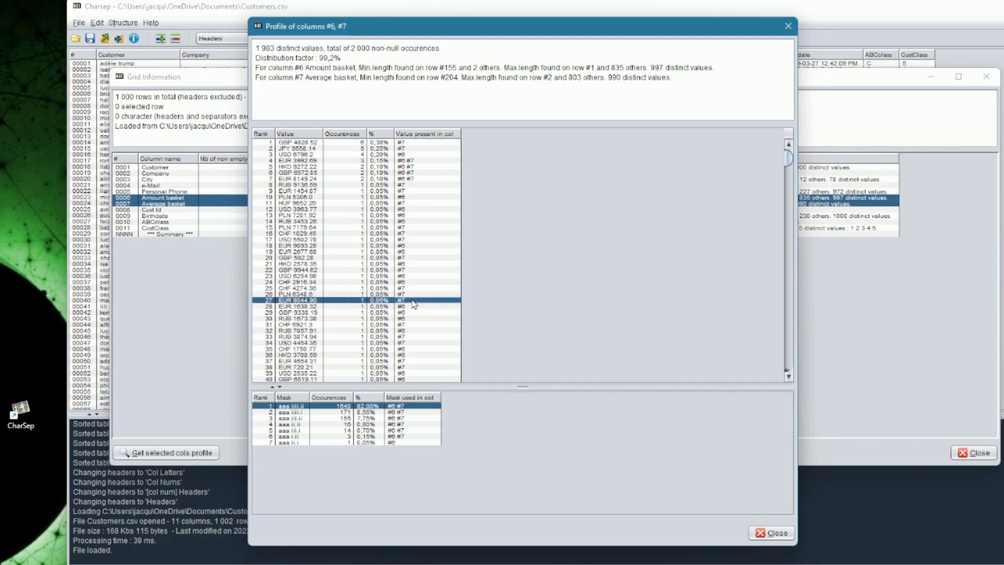
left_click(774, 532)
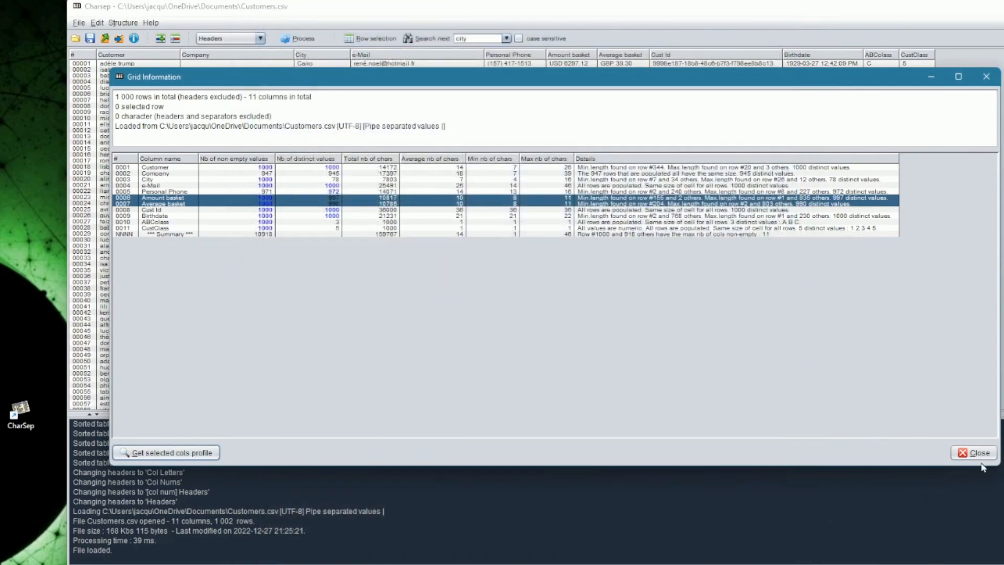
Step: Close Grid Information, rename row 00019's company to 'PinkBox Llc Truc', and insert a blank row after 00021
left_click(982, 453)
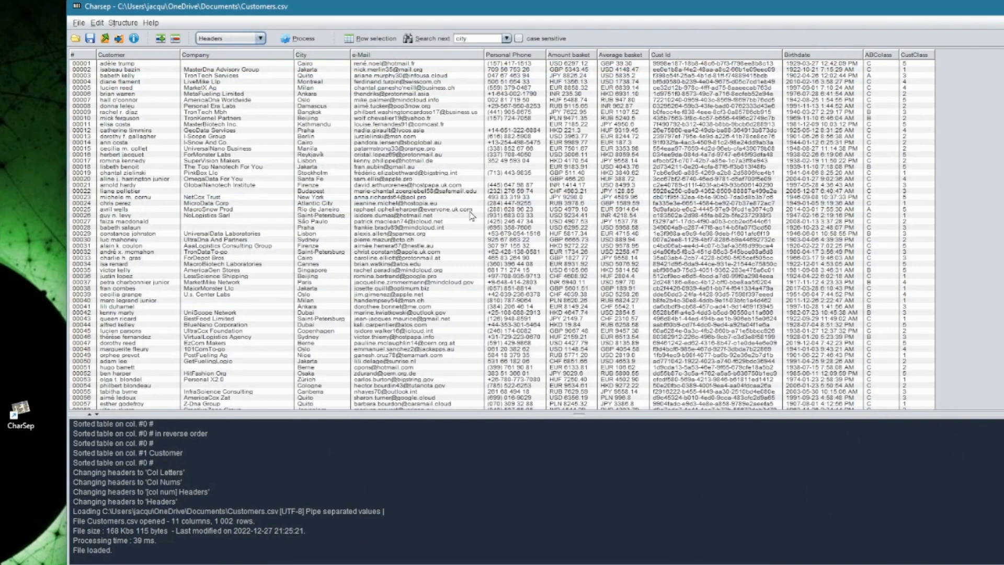
left_click(260, 175)
left_click(260, 176)
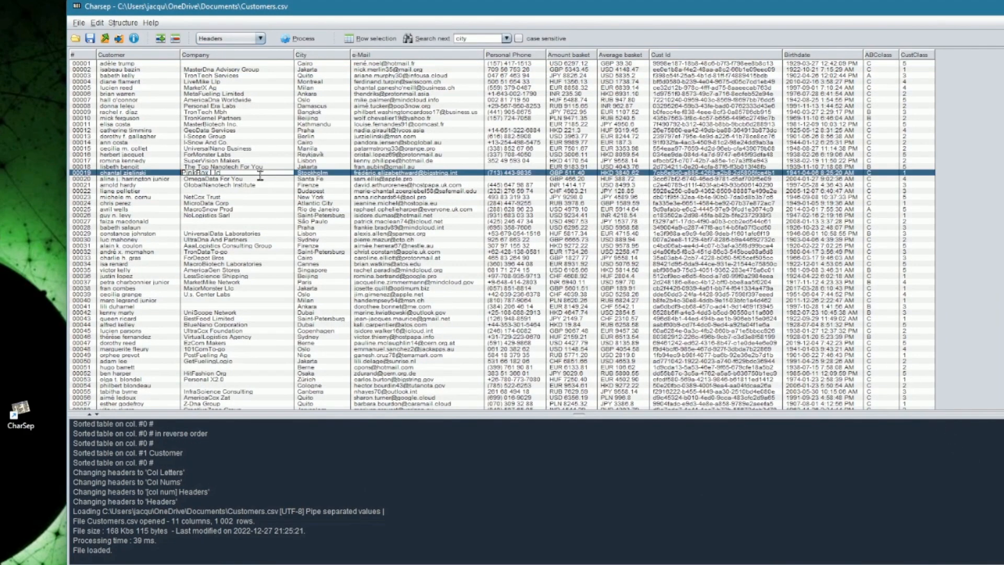
type("Tr")
key("Return")
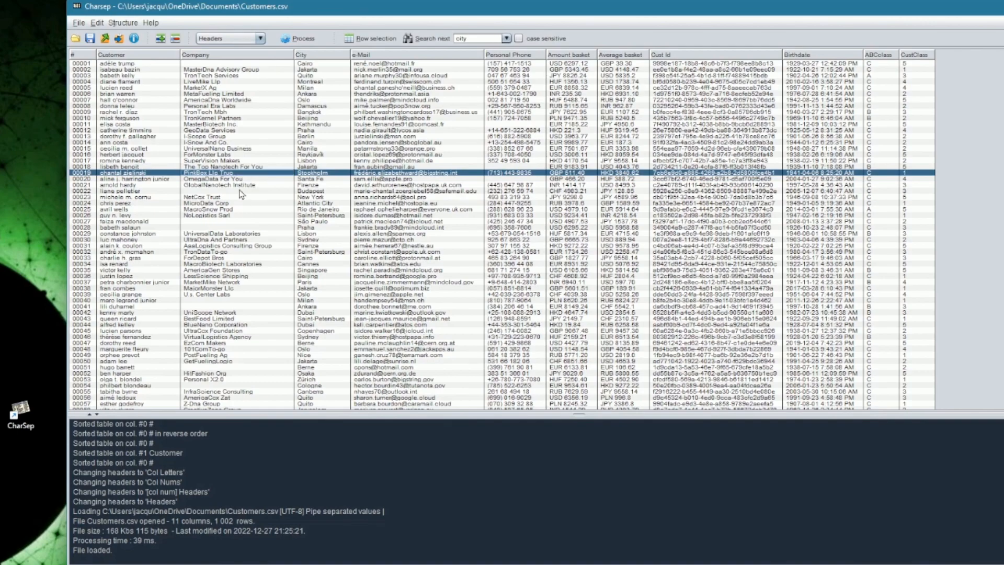
left_click(239, 187)
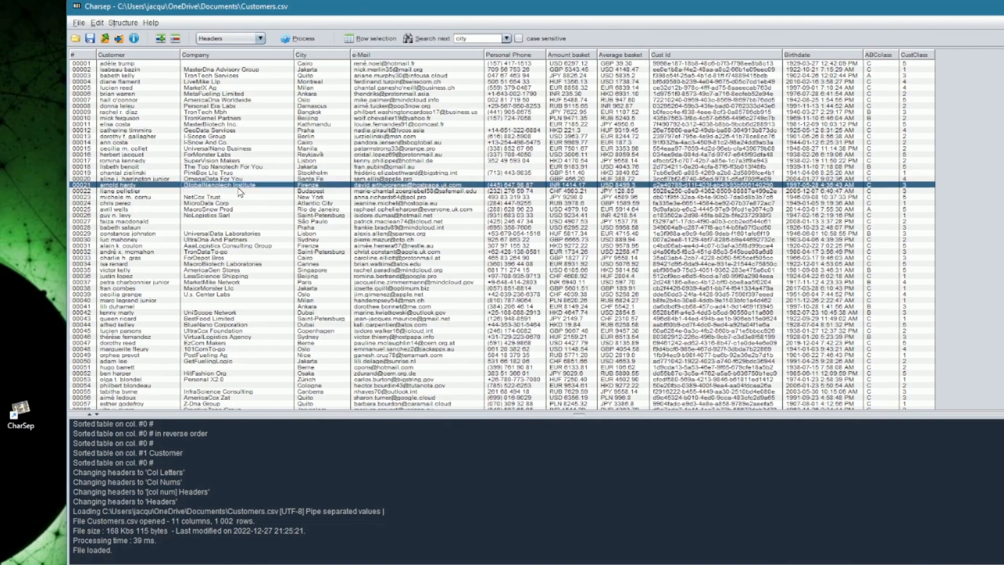
left_click(160, 41)
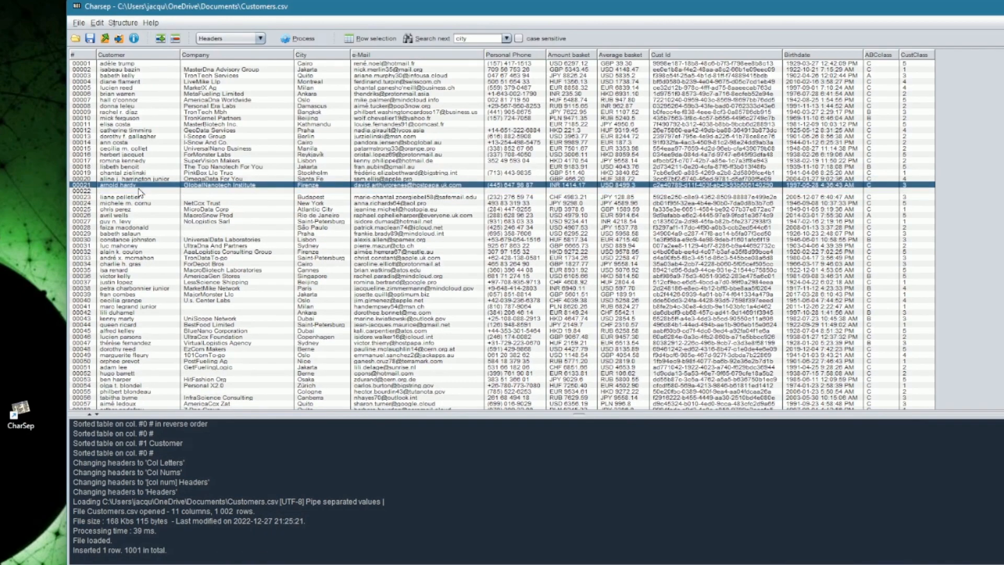
Step: Delete rows 00018–00022 from Customers.csv, leaving 996 rows
left_click(204, 167, "shift")
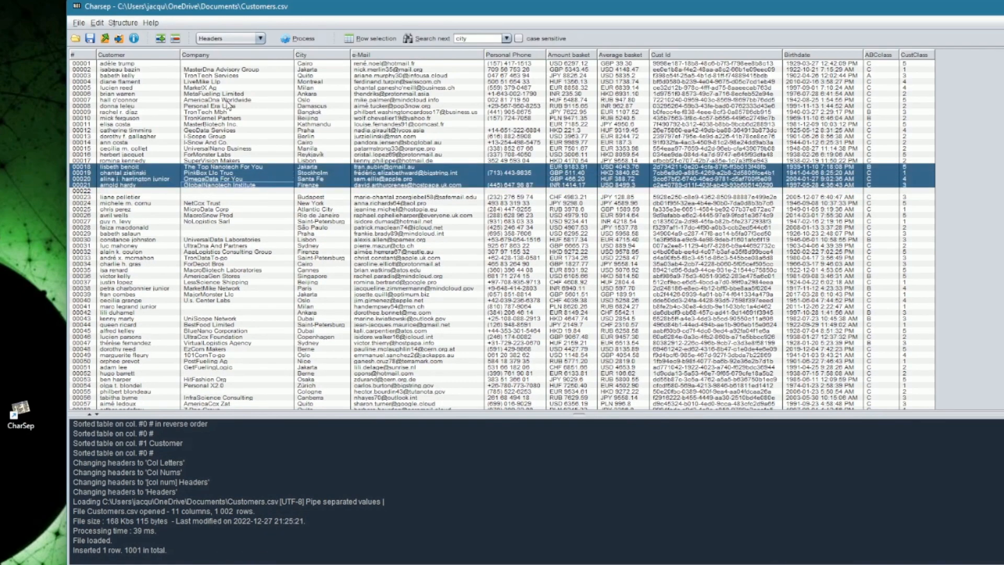
left_click_drag(192, 192, 198, 166)
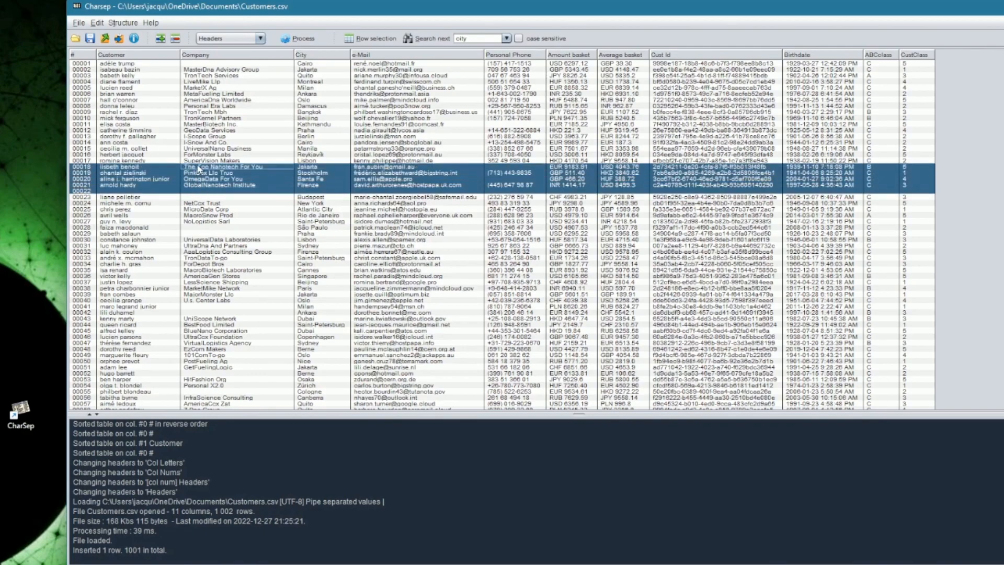
left_click(175, 38)
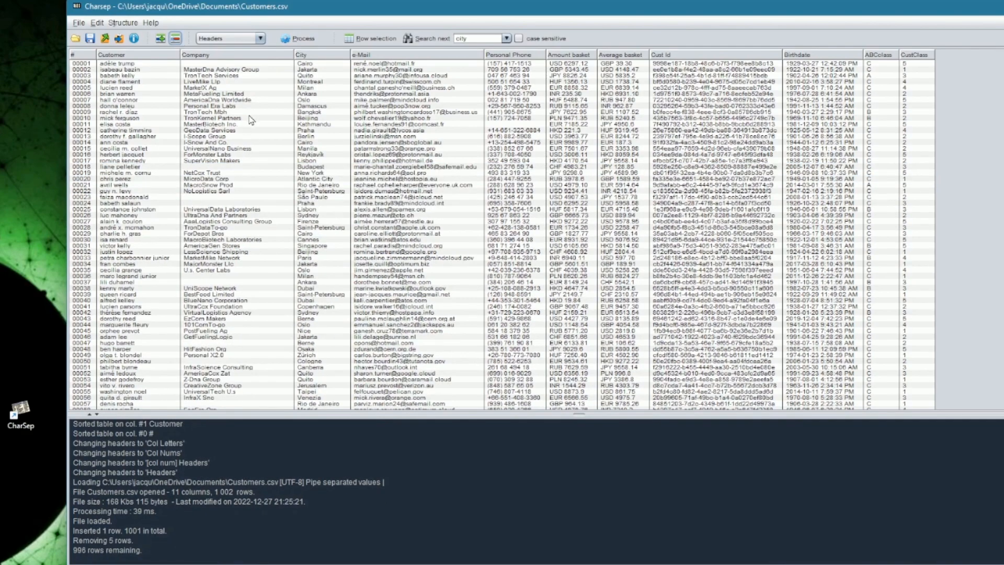
Step: Multi-select rows 00010–00017, 00027, 00039–00046 and 00031–00034
left_click_drag(253, 119, 259, 163)
left_click(268, 224, "ctrl")
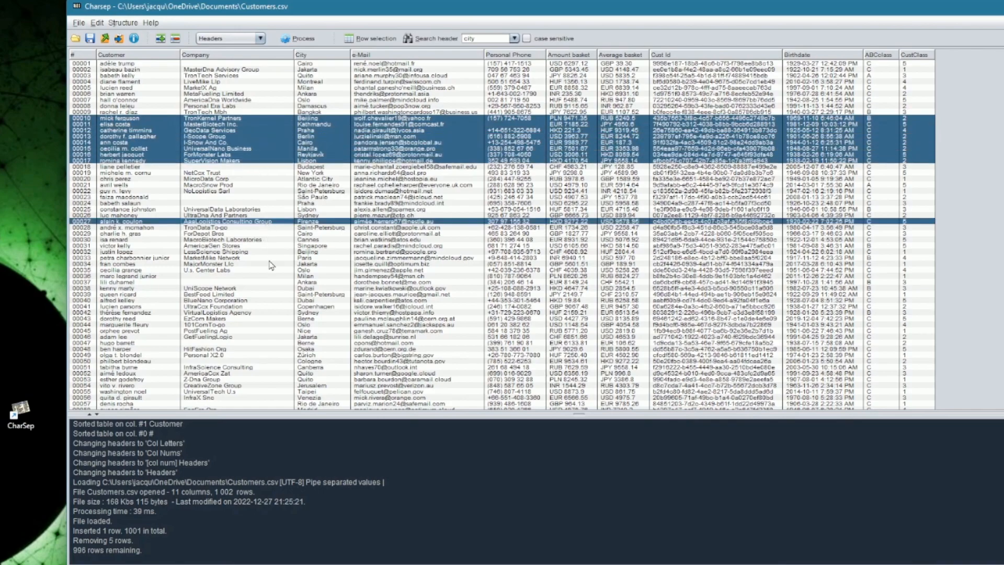
left_click_drag(287, 337, 287, 295)
left_click_drag(279, 245, 279, 270)
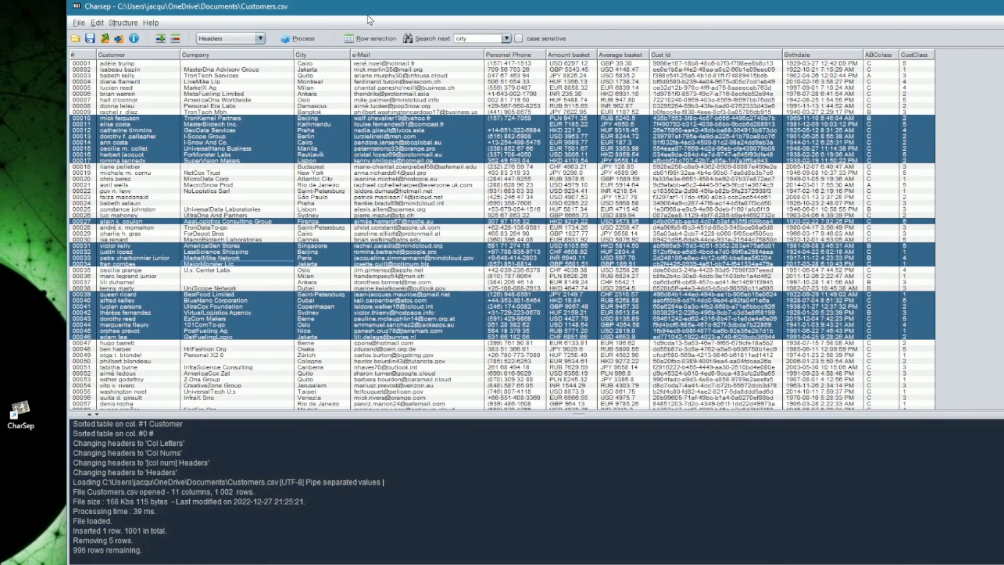
left_click(79, 23)
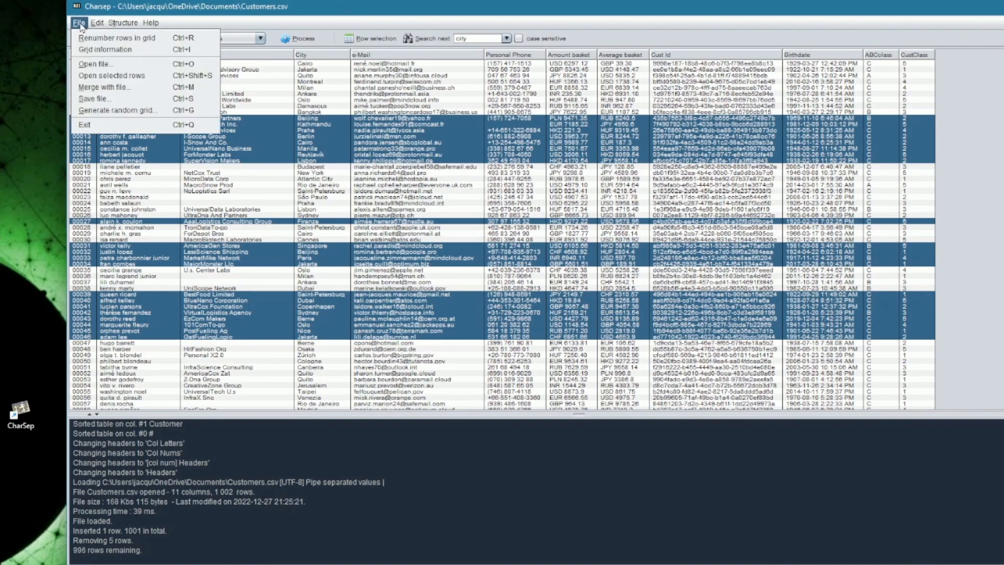
Step: Open the 21 selected rows as a new grid window, resize it, and select row 00009
left_click(132, 76)
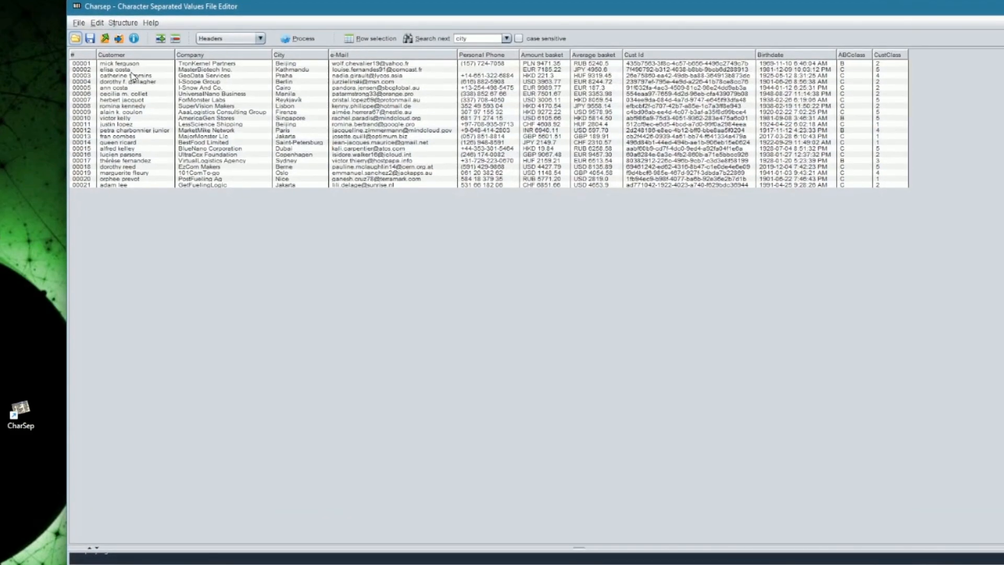
left_click_drag(151, 7, 347, 76)
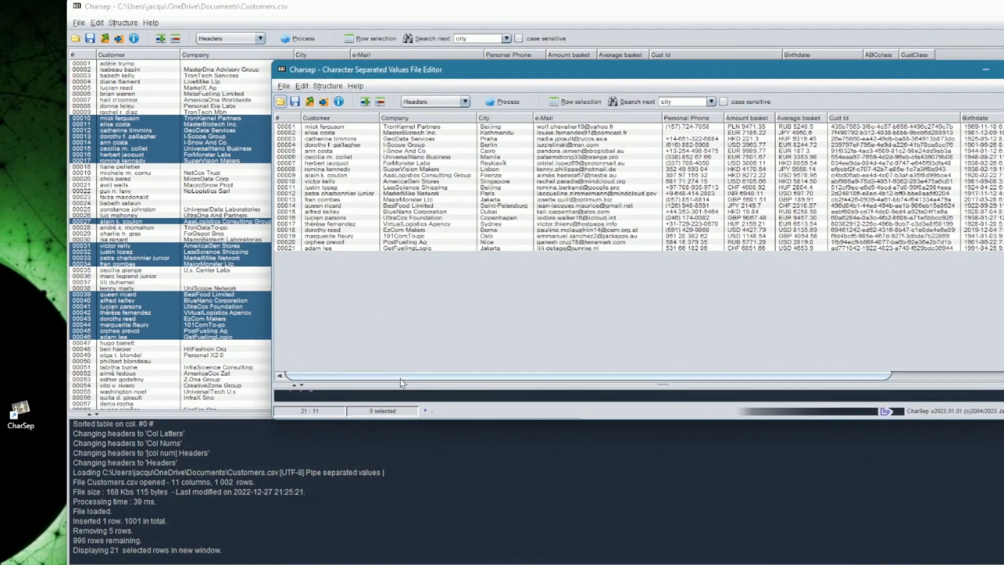
left_click_drag(402, 385, 407, 323)
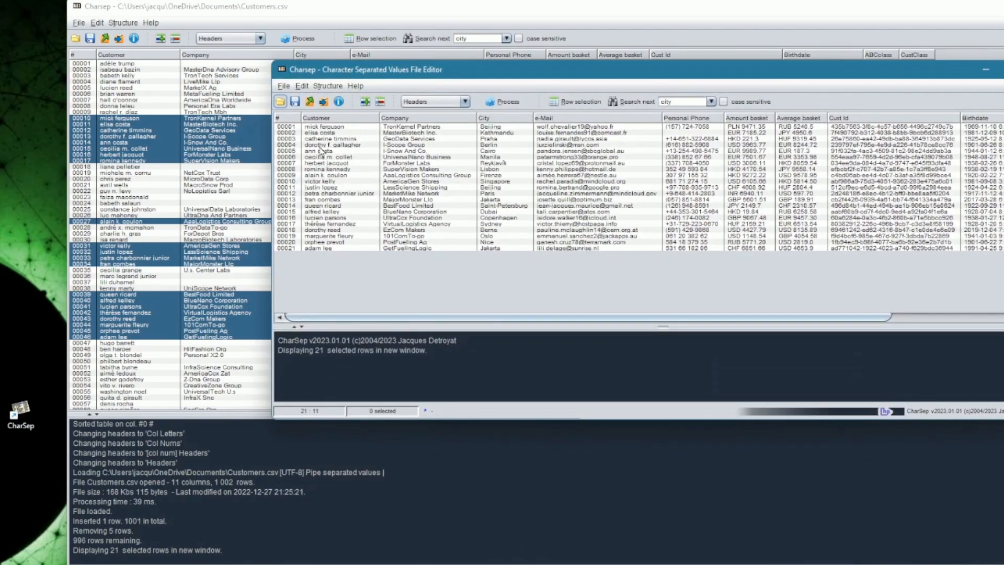
left_click_drag(324, 127, 338, 223)
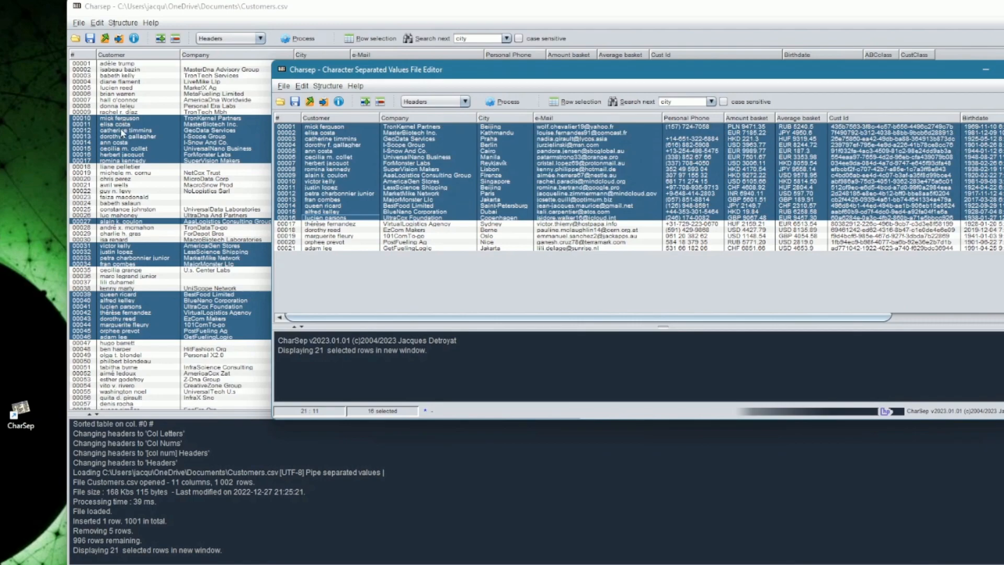
left_click(338, 175)
Step: Close the selected-rows window, answering Yes to 'Do you really want to quit?'
left_click_drag(372, 71, 350, 90)
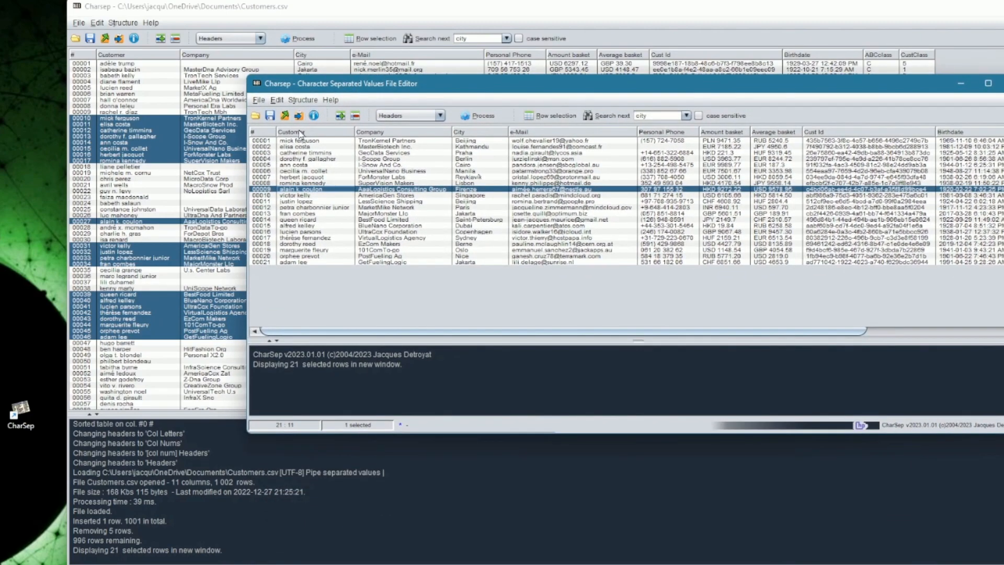
left_click(1003, 83)
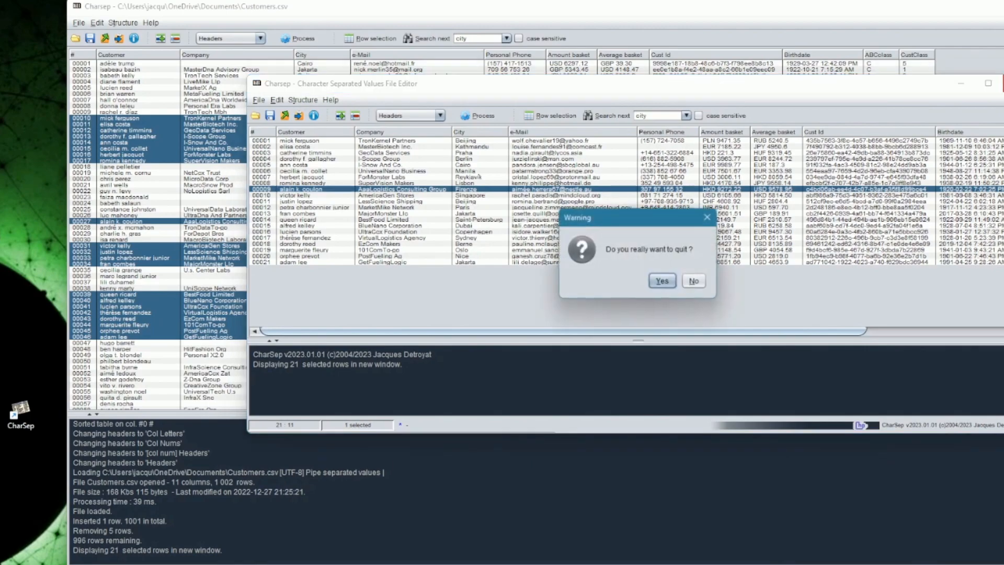
left_click(670, 284)
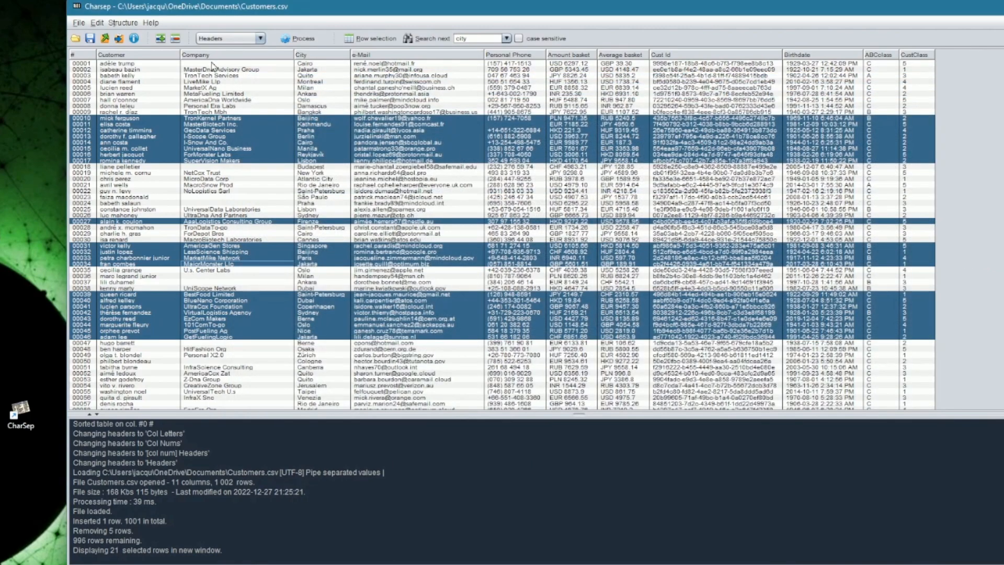
Step: Start merging with CustomerAdditionalCols.csv, treating its first row as headers
left_click(79, 24)
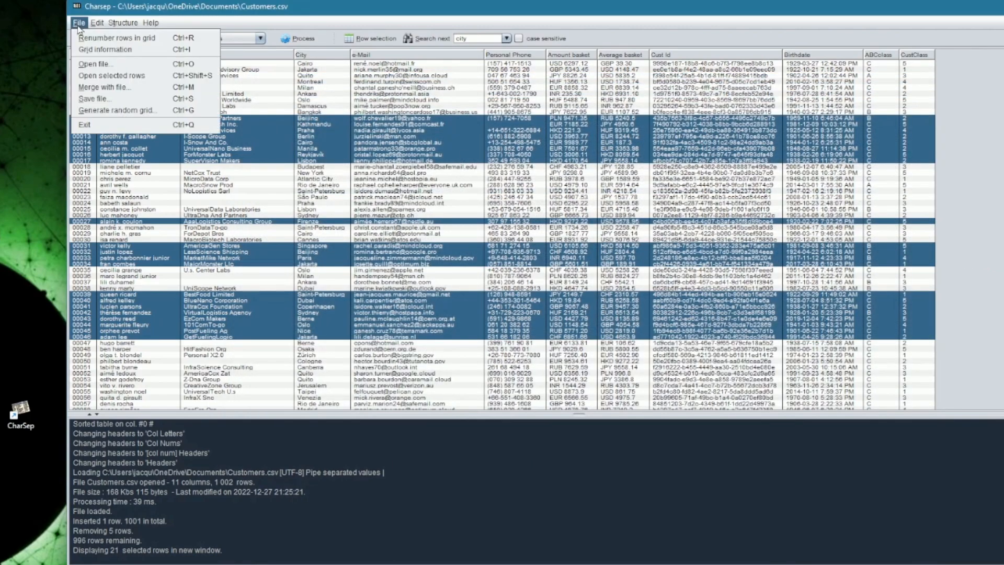
left_click(94, 88)
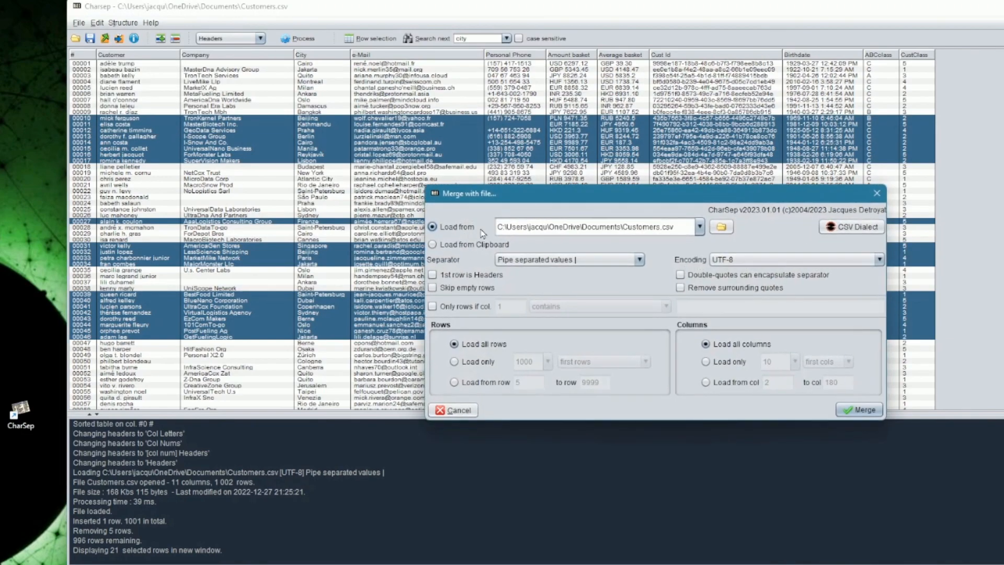
left_click(700, 228)
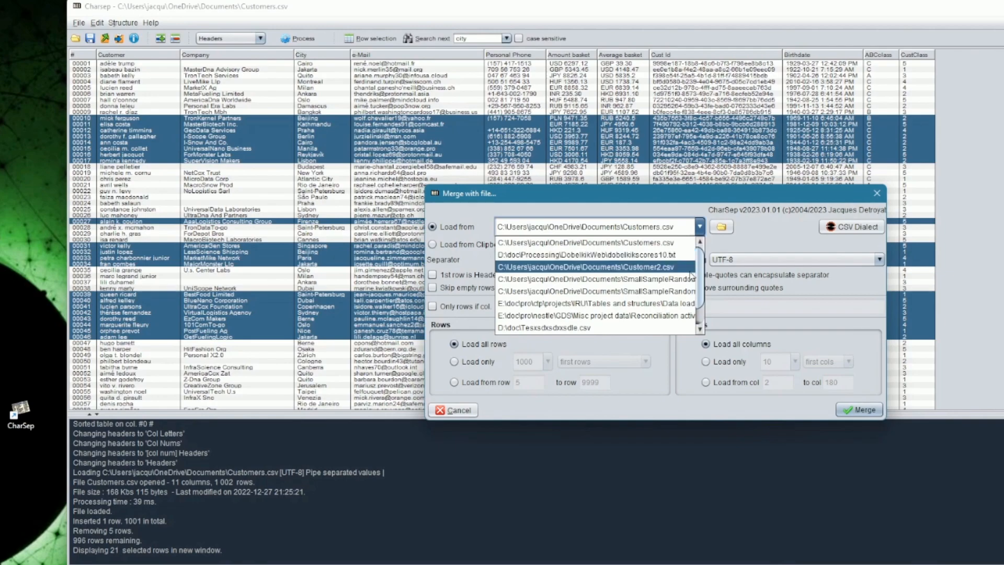
scroll(683, 293, "down", 1)
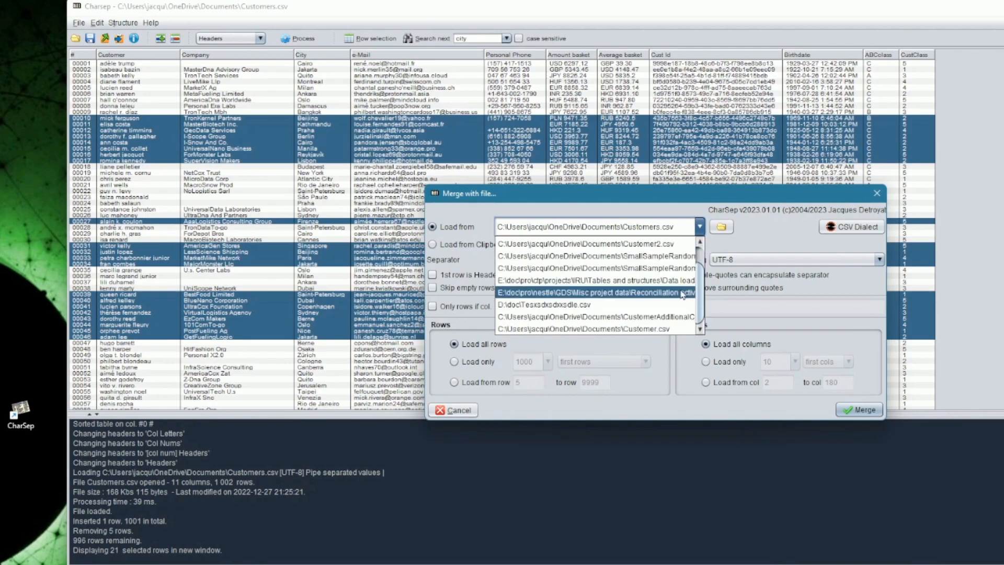
left_click(670, 317)
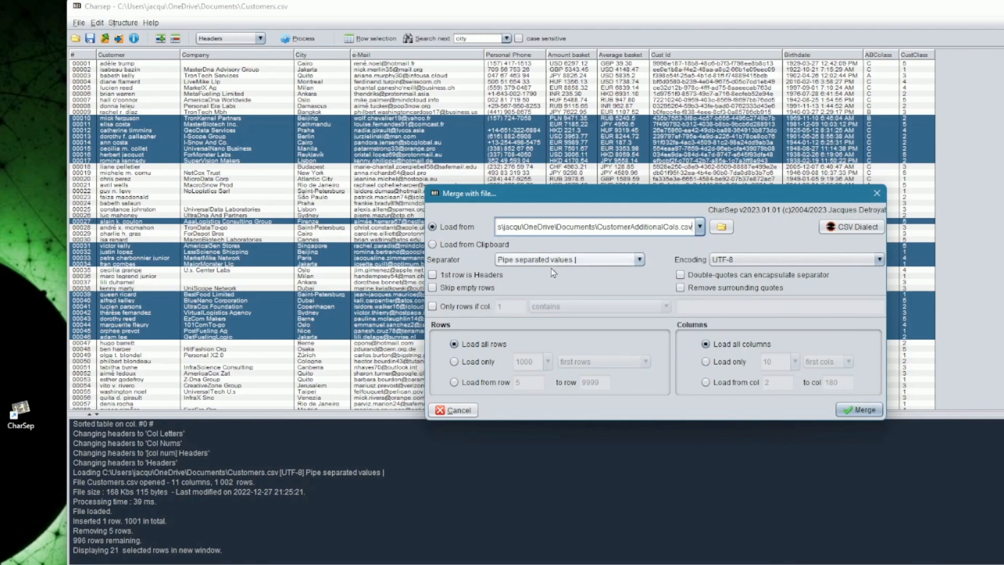
left_click(456, 276)
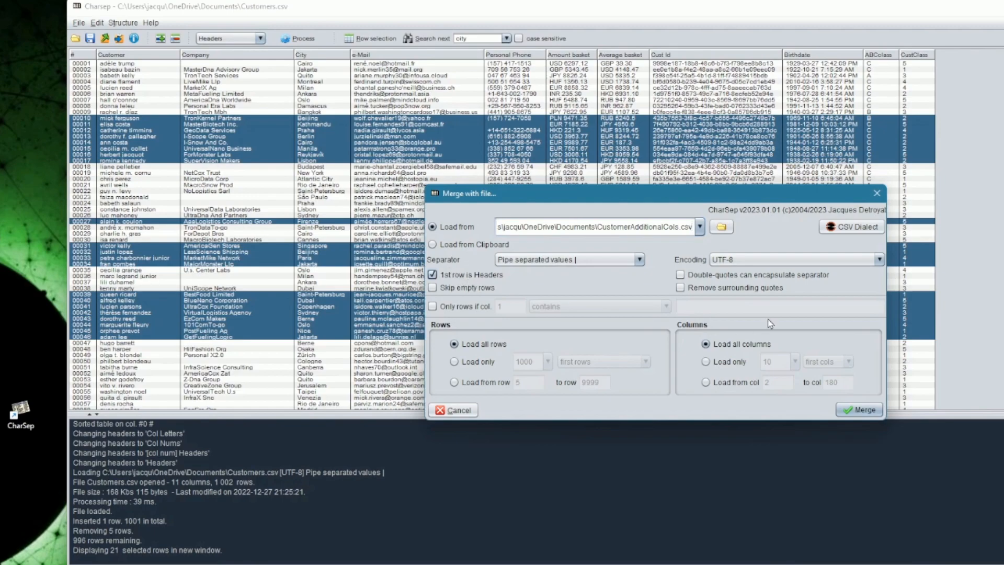
left_click(862, 410)
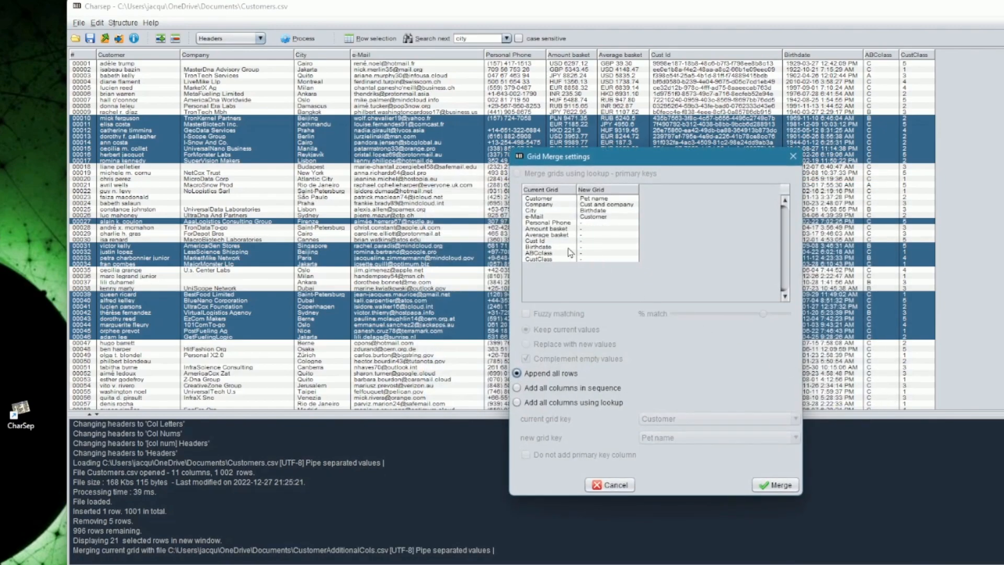
Step: Merge by lookup on Customer/Customer without the duplicate key column, dismissing the 4 unmatched values
left_click(570, 403)
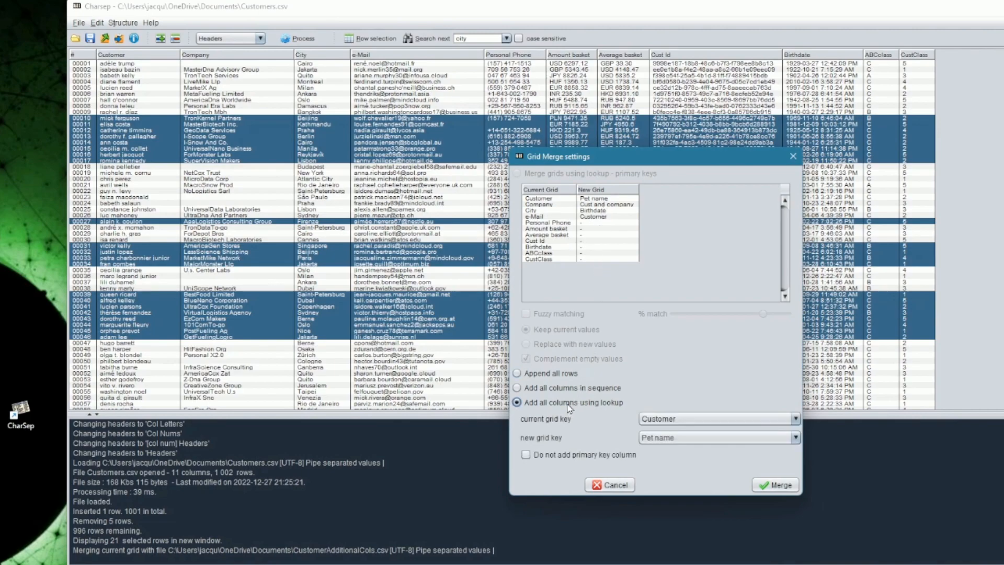
left_click(674, 422)
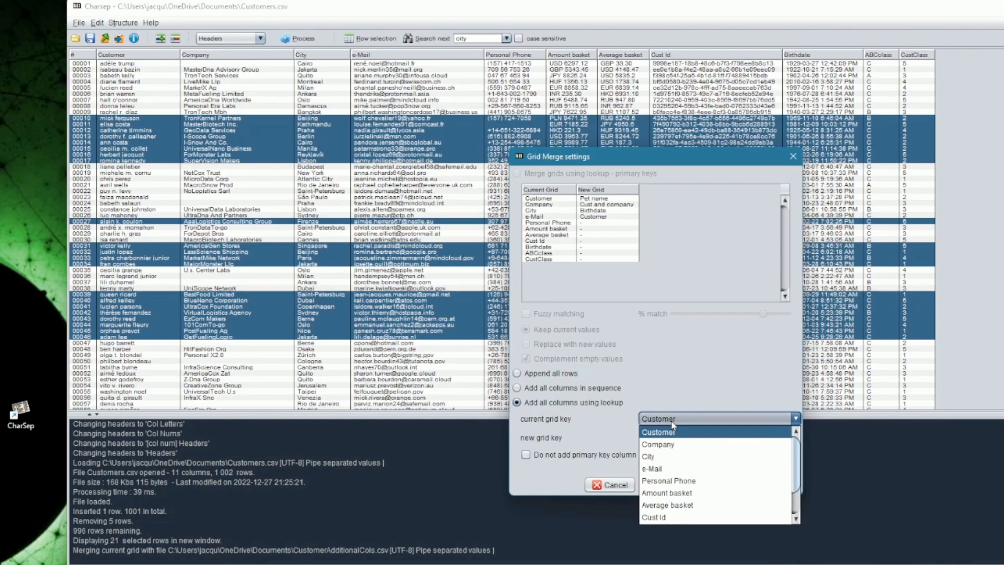
left_click(674, 432)
left_click(673, 439)
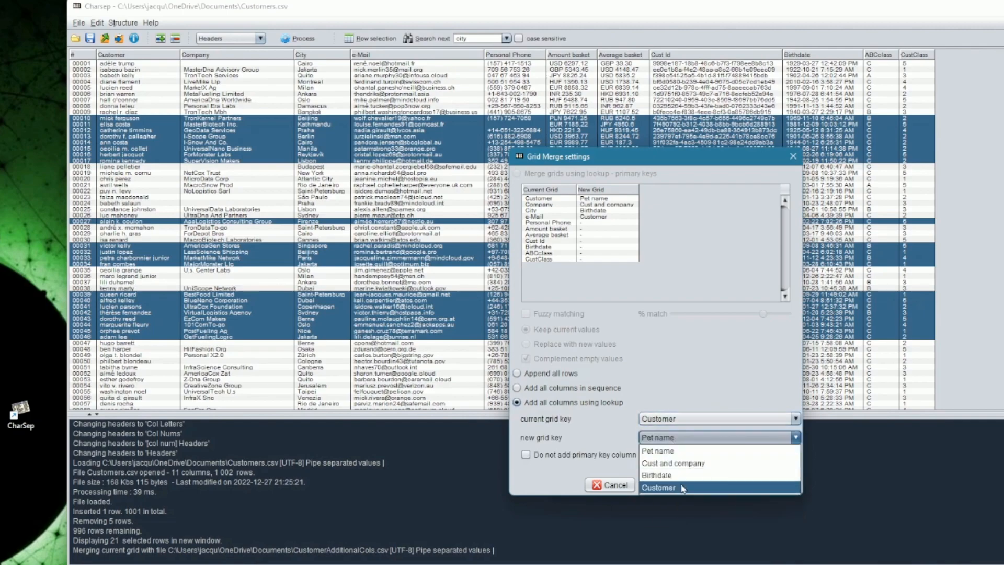
left_click(682, 491)
left_click(597, 455)
left_click(774, 486)
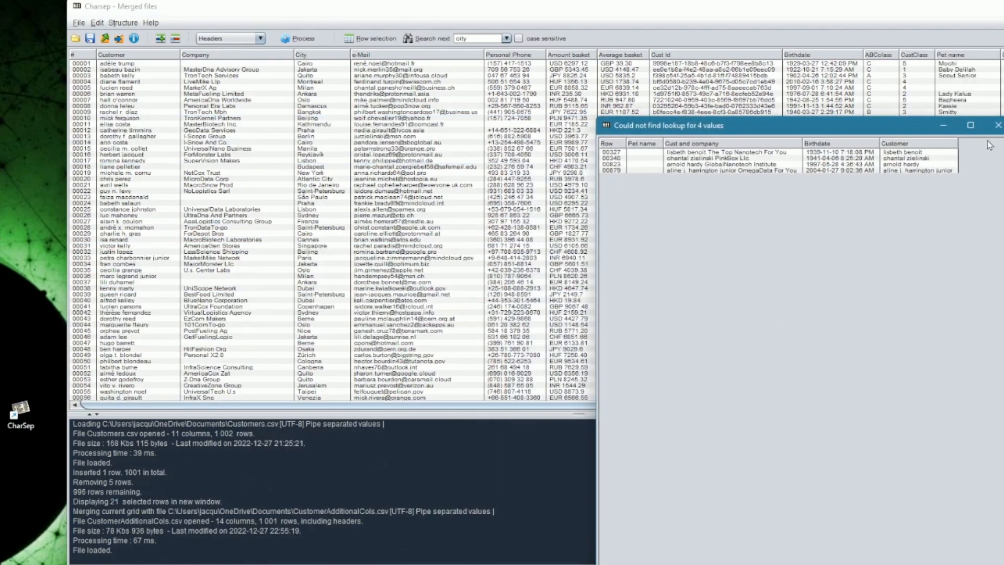
left_click(998, 125)
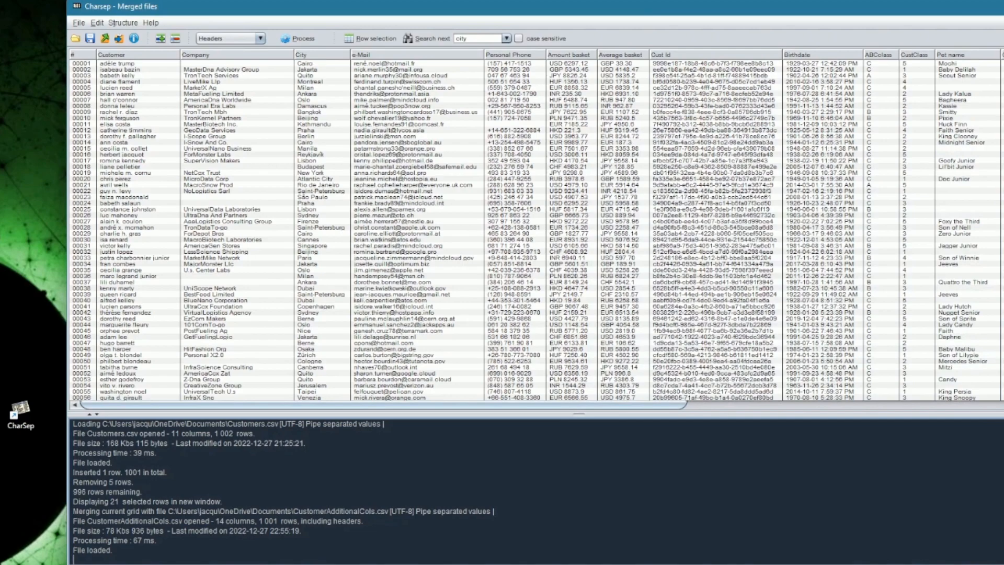
left_click_drag(993, 18, 968, 16)
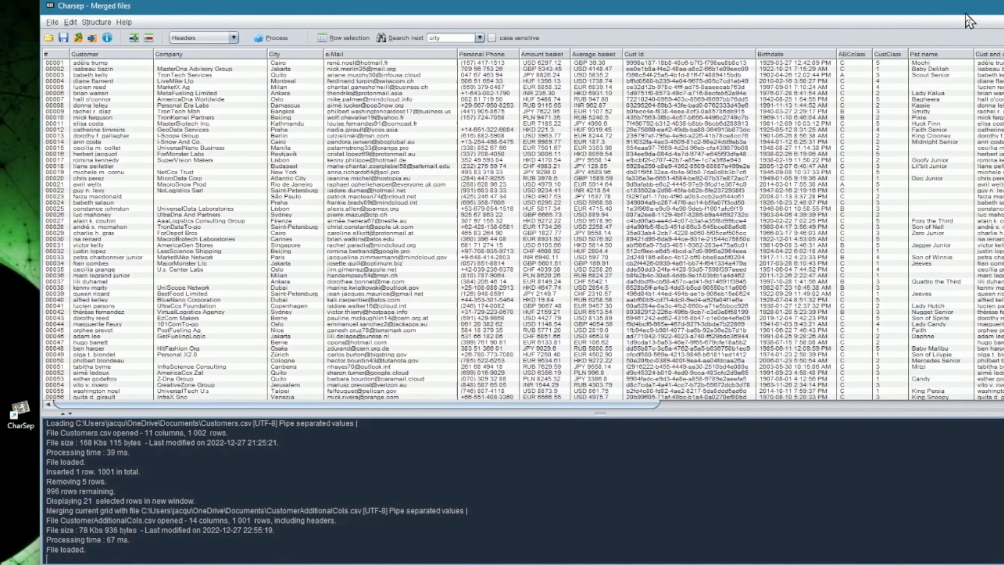
left_click(54, 21)
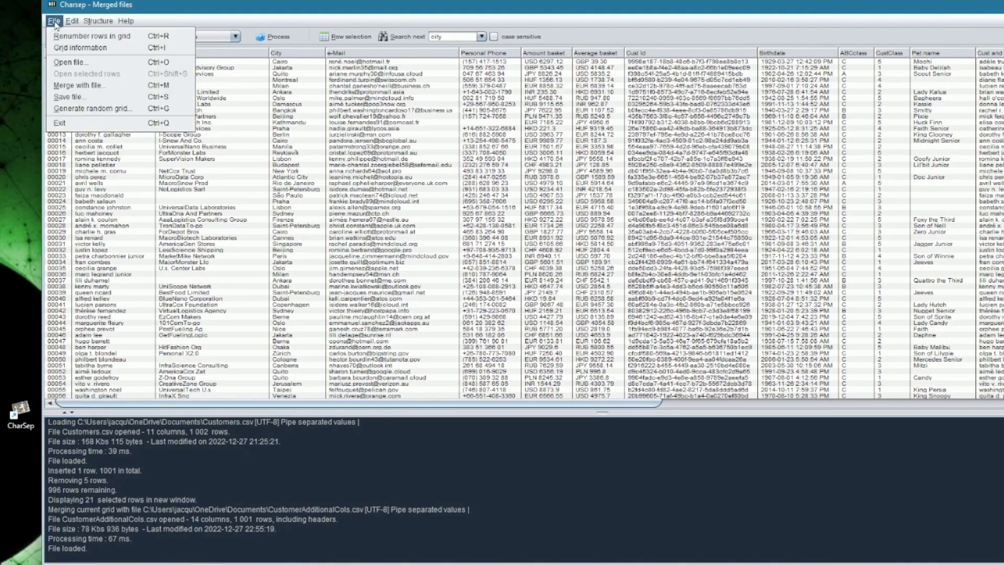
Step: Save all rows of the merged grid to a file named CustomerCopy.csv
left_click(71, 96)
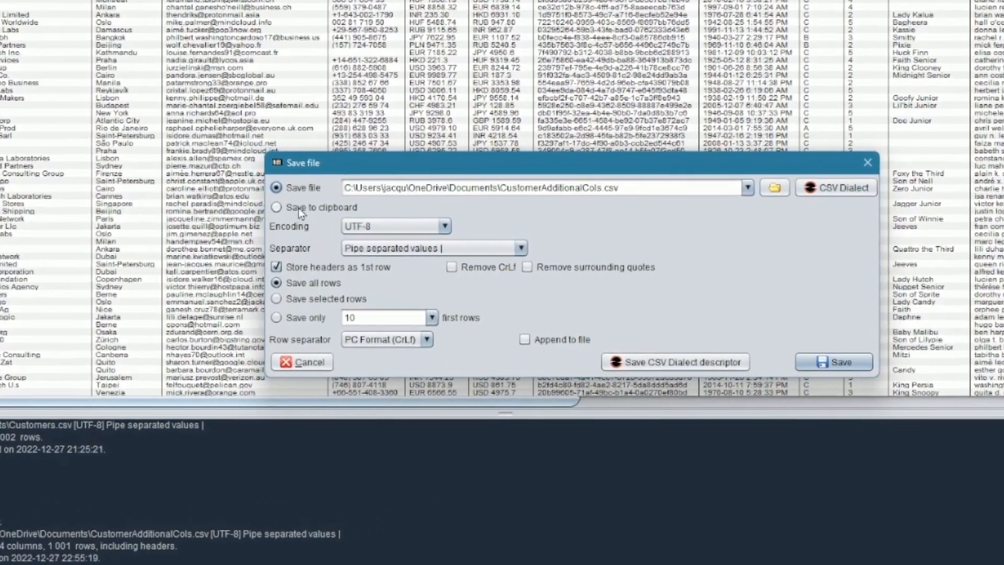
left_click(332, 222)
left_click(197, 157)
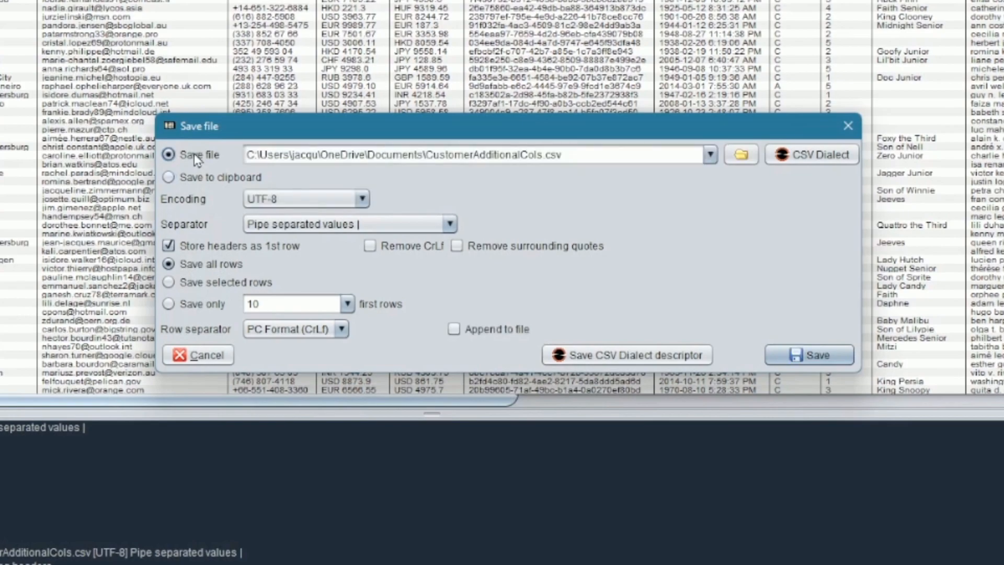
left_click_drag(475, 154, 544, 154)
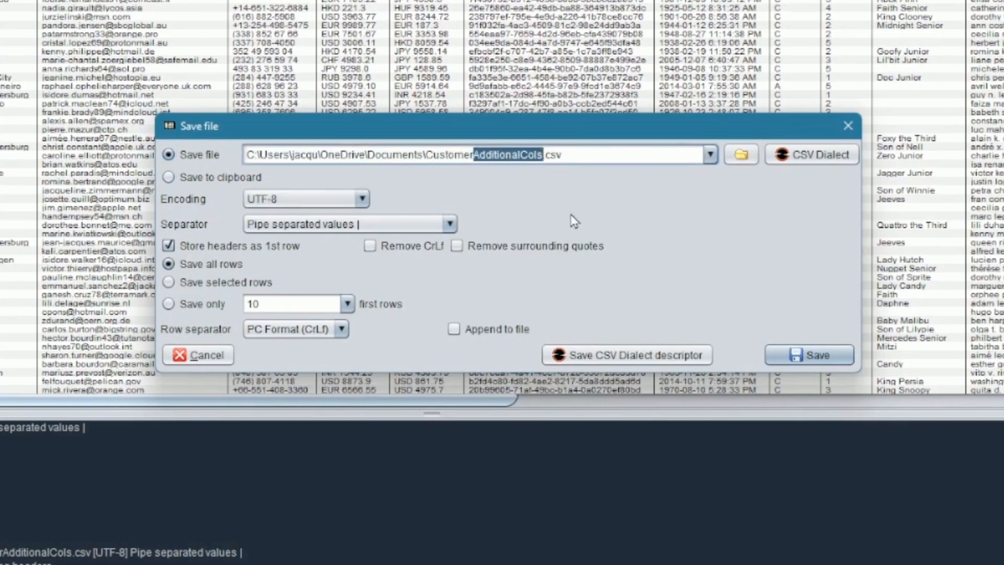
type("Copy")
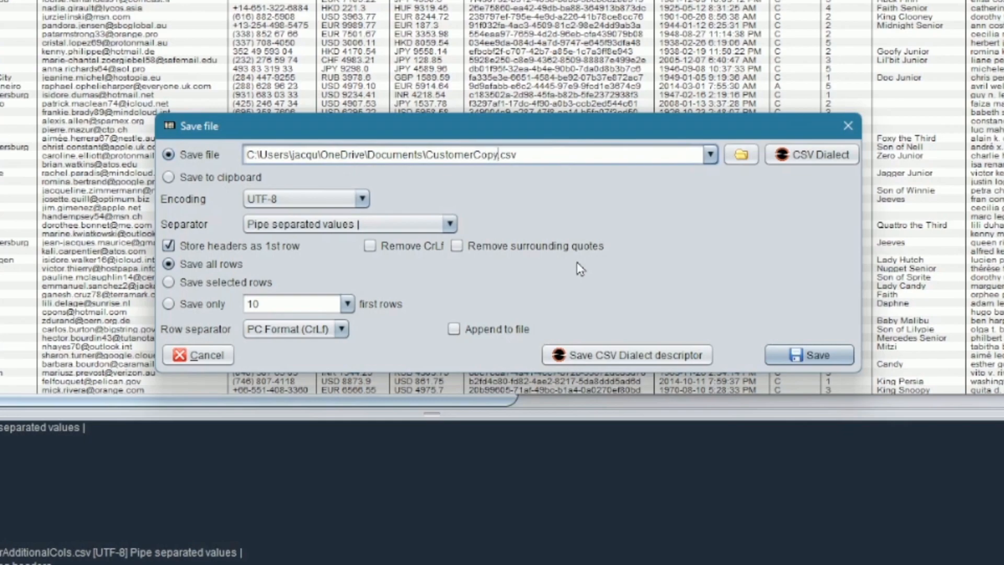
left_click(200, 285)
left_click(209, 268)
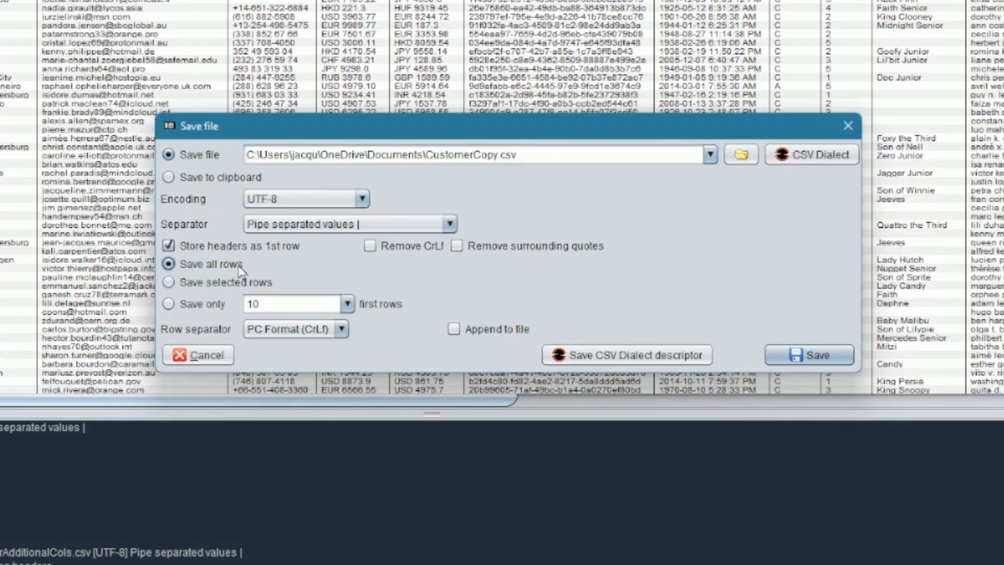
left_click(800, 355)
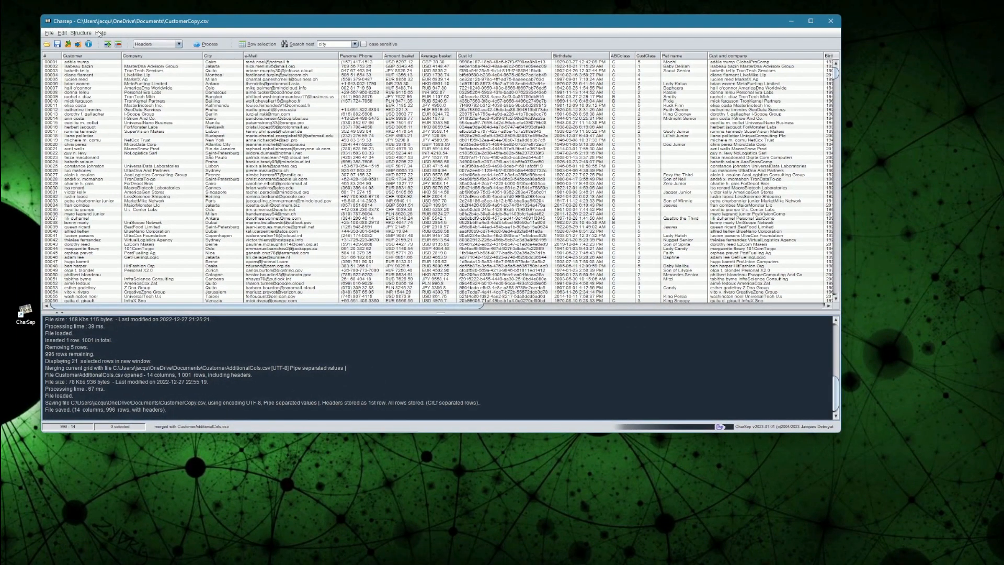
Step: Show the About Charsep box (v2023.01.01) and move it up and left
left_click(100, 33)
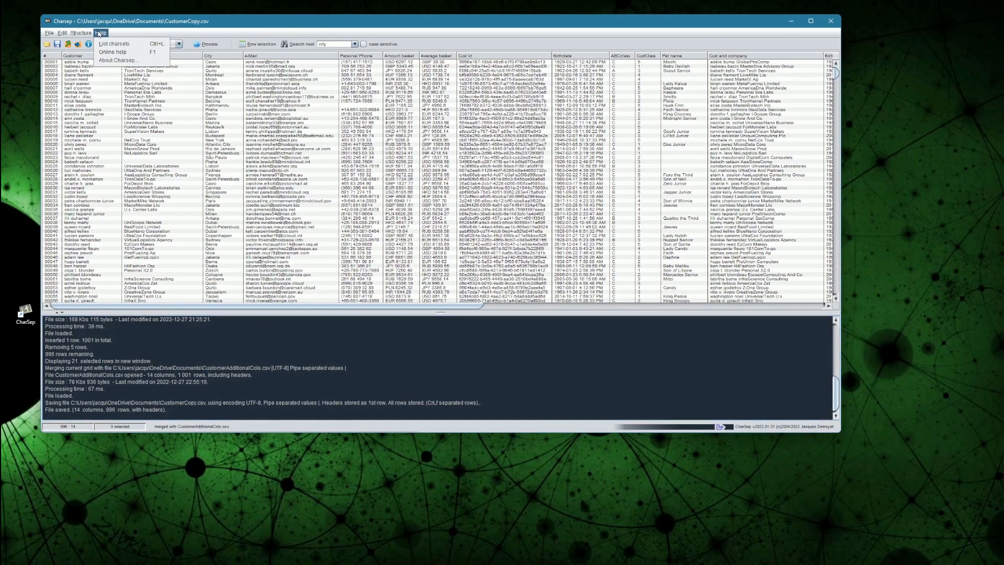
left_click(116, 61)
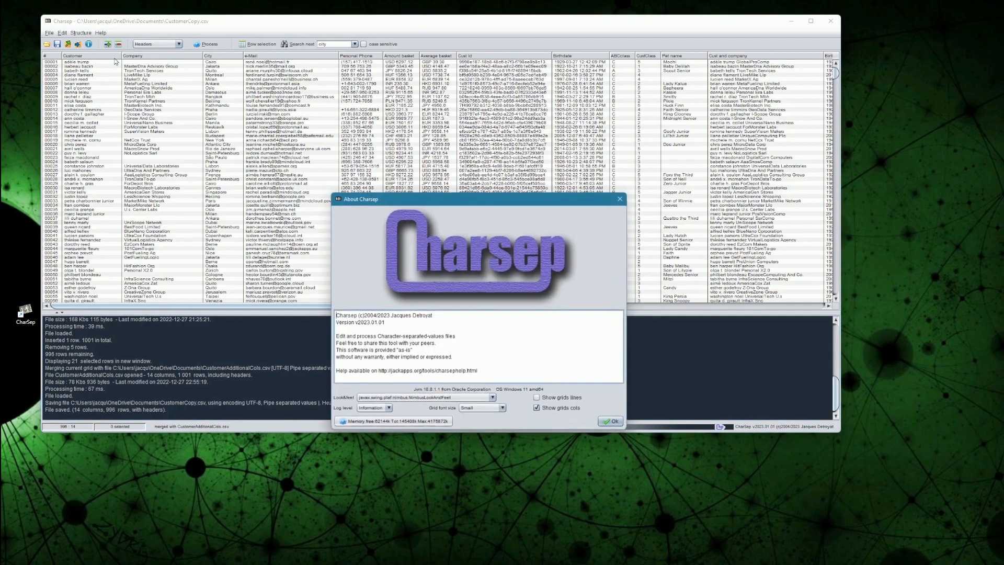
left_click_drag(365, 202, 219, 103)
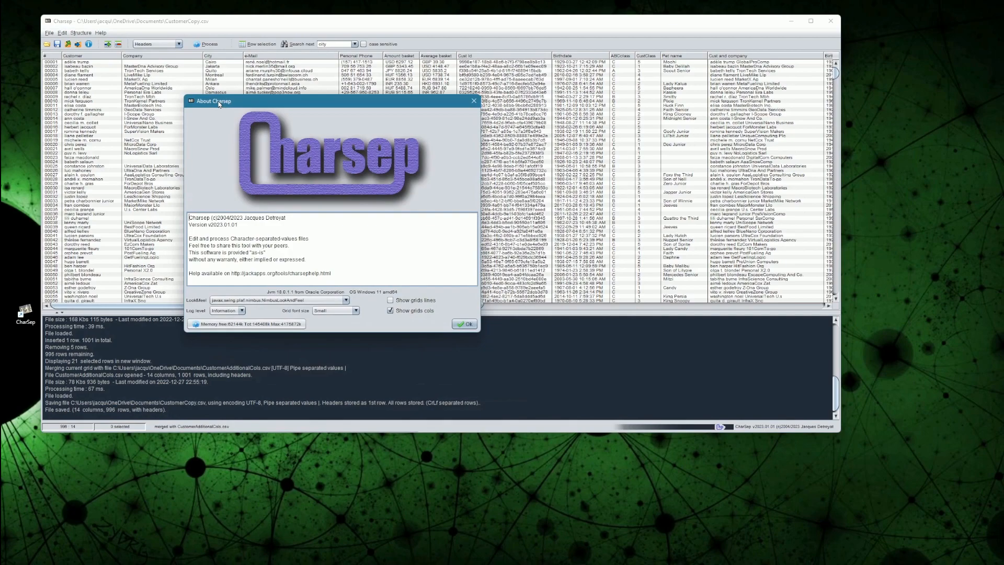